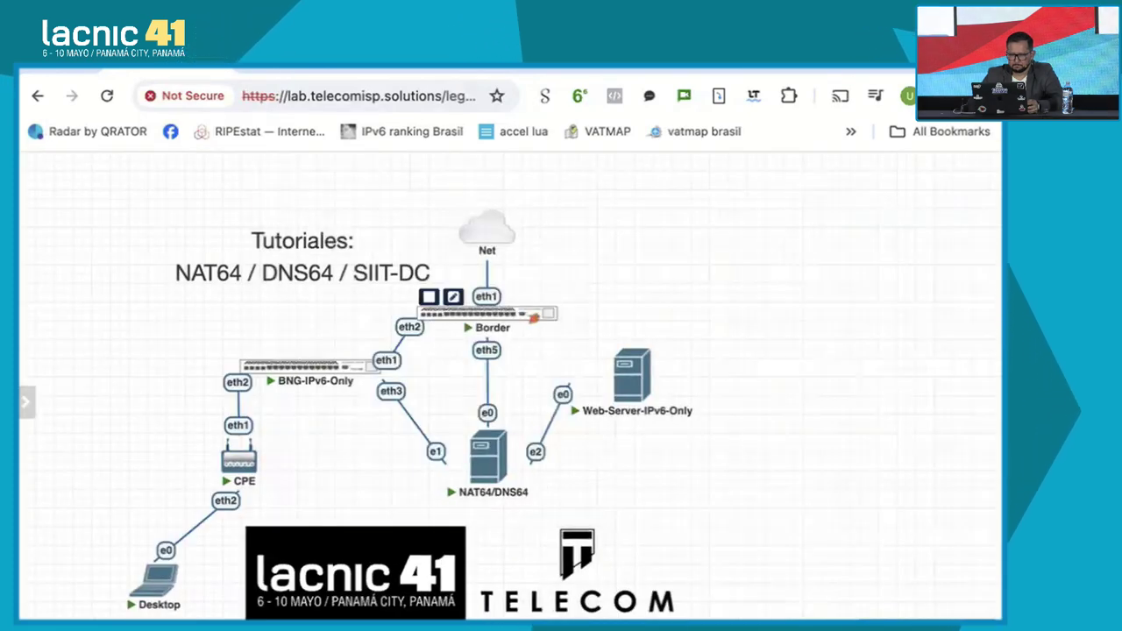
- Open the Border router's console from the lab topology and list its IPv6 addresses with ipv6/address/print
{"action": "left_click", "coordinate": [428, 297]}
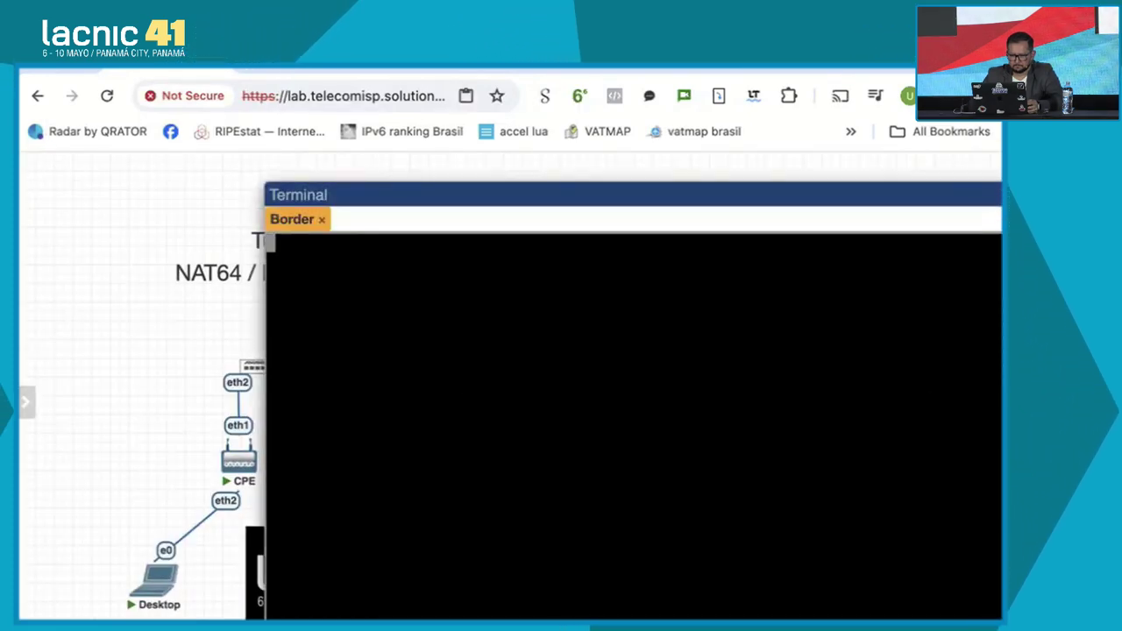
{"action": "key", "text": "Return"}
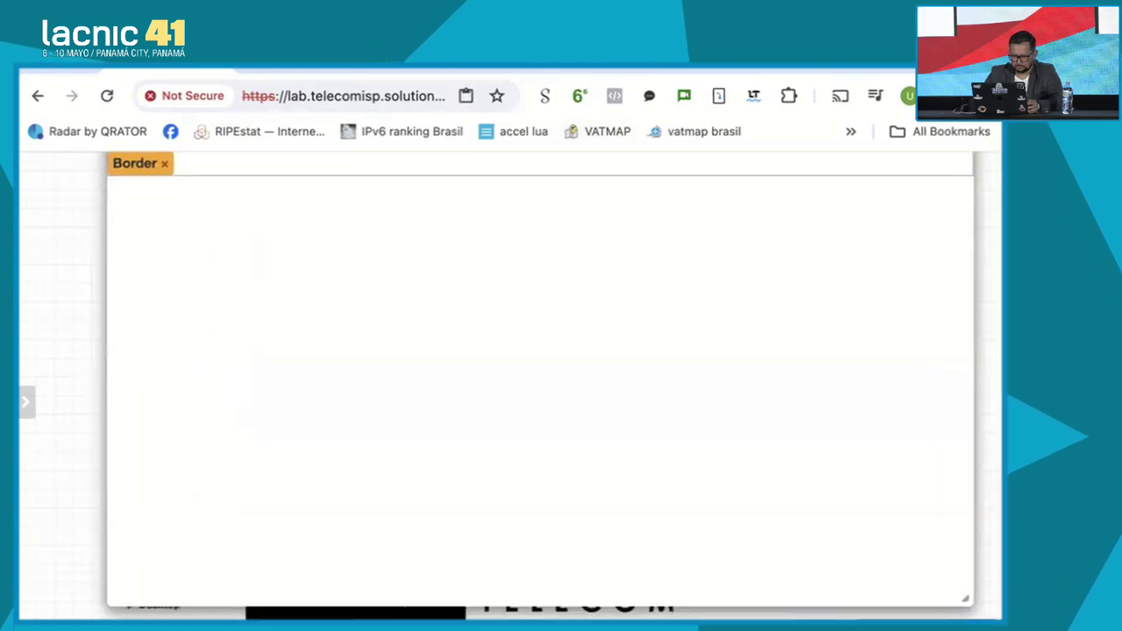
{"action": "key", "text": "Return"}
{"action": "key", "text": "Return"}
{"action": "key", "text": "Return"}
{"action": "type", "text": "ip"}
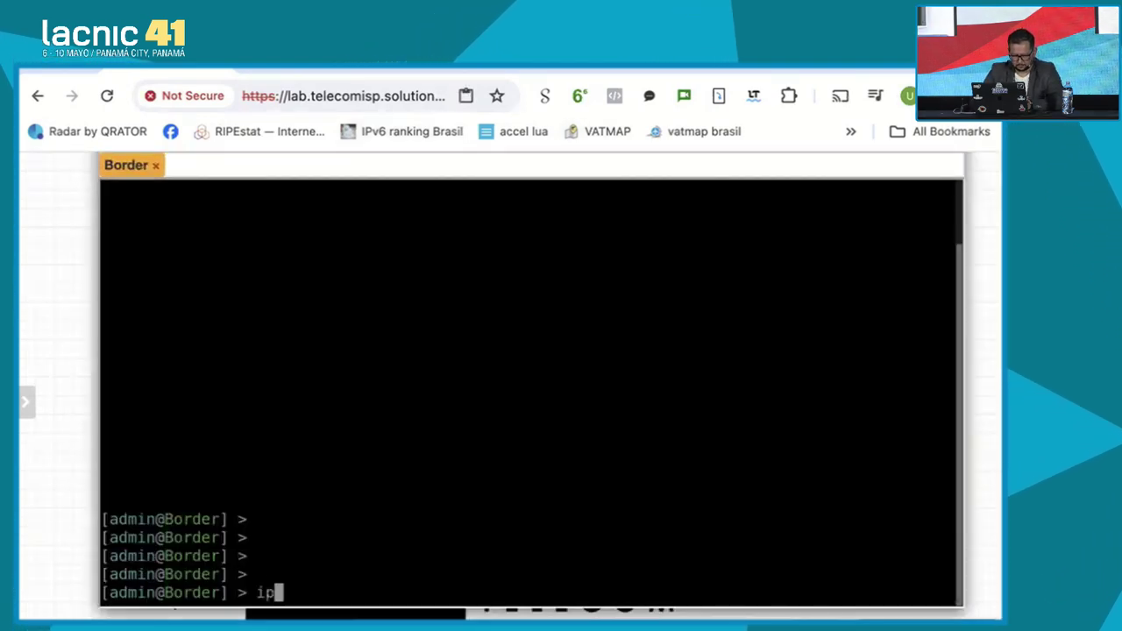
{"action": "type", "text": "v6/address/print"}
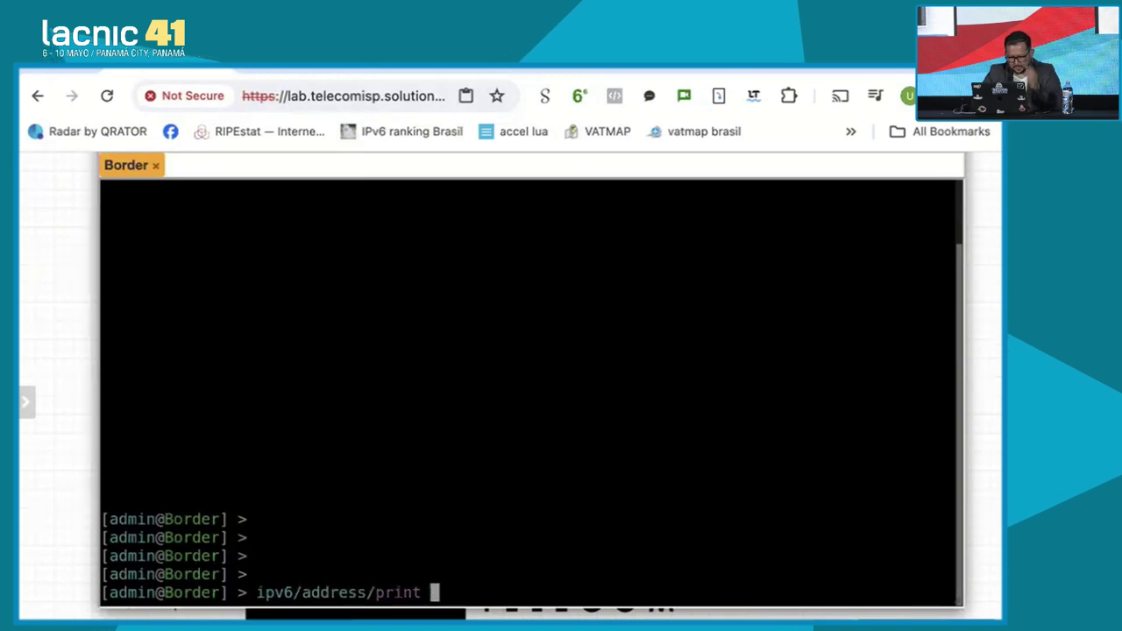
{"action": "key", "text": "Return"}
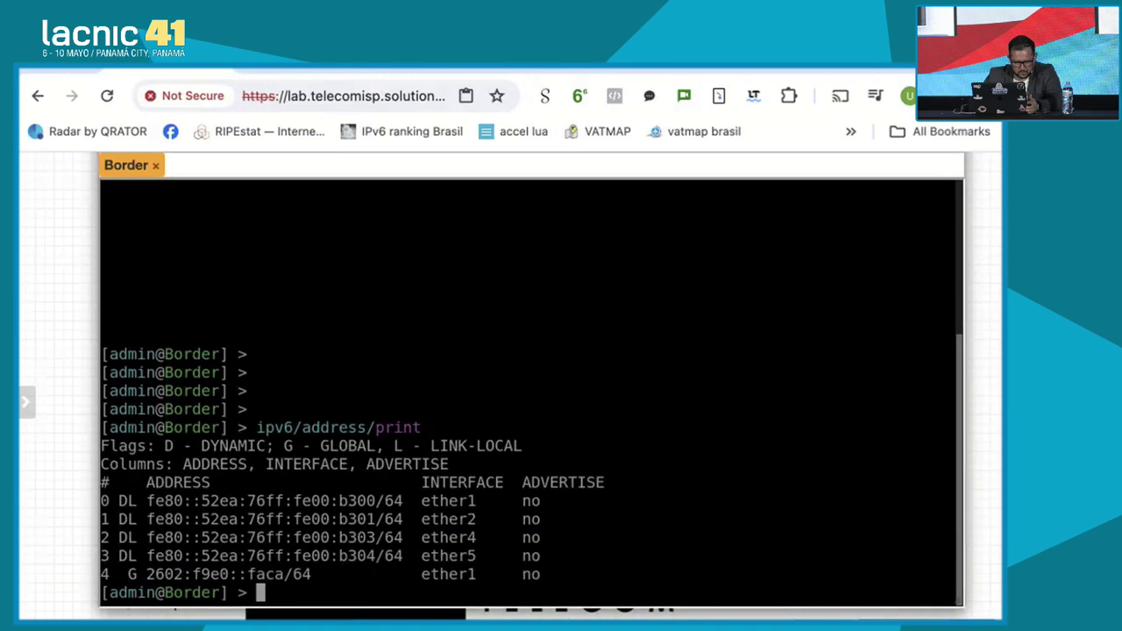
- Launch WinBox and connect to the Border router at [2602:f9e0::faca] with the saved admin login
{"action": "key", "text": "ctrl+Right"}
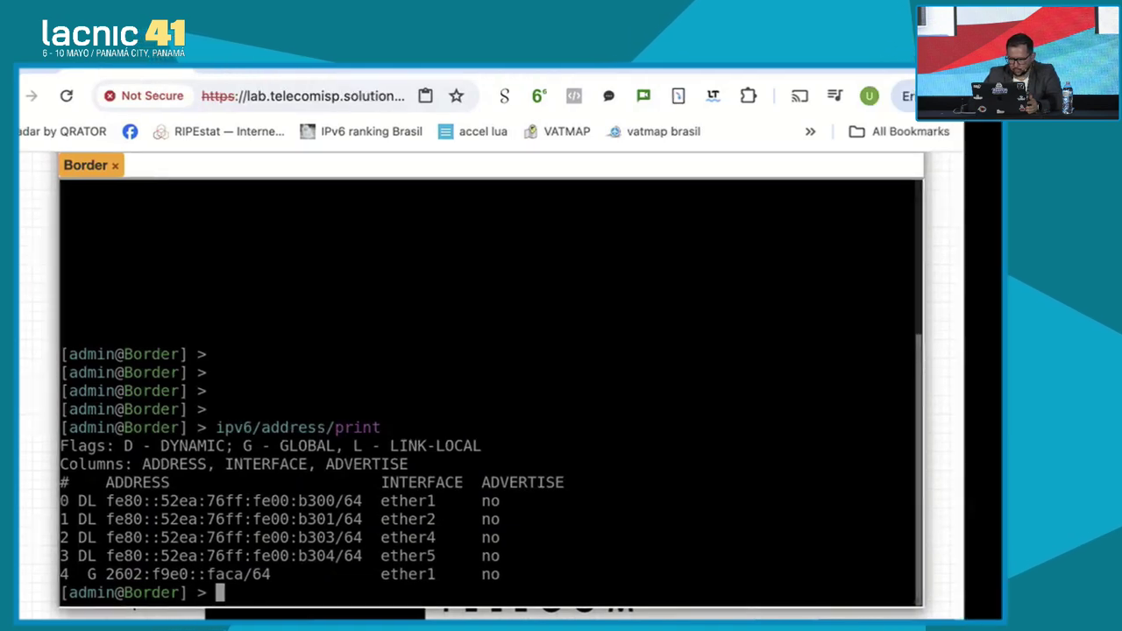
{"action": "key", "text": "super+space"}
{"action": "type", "text": "winbox"}
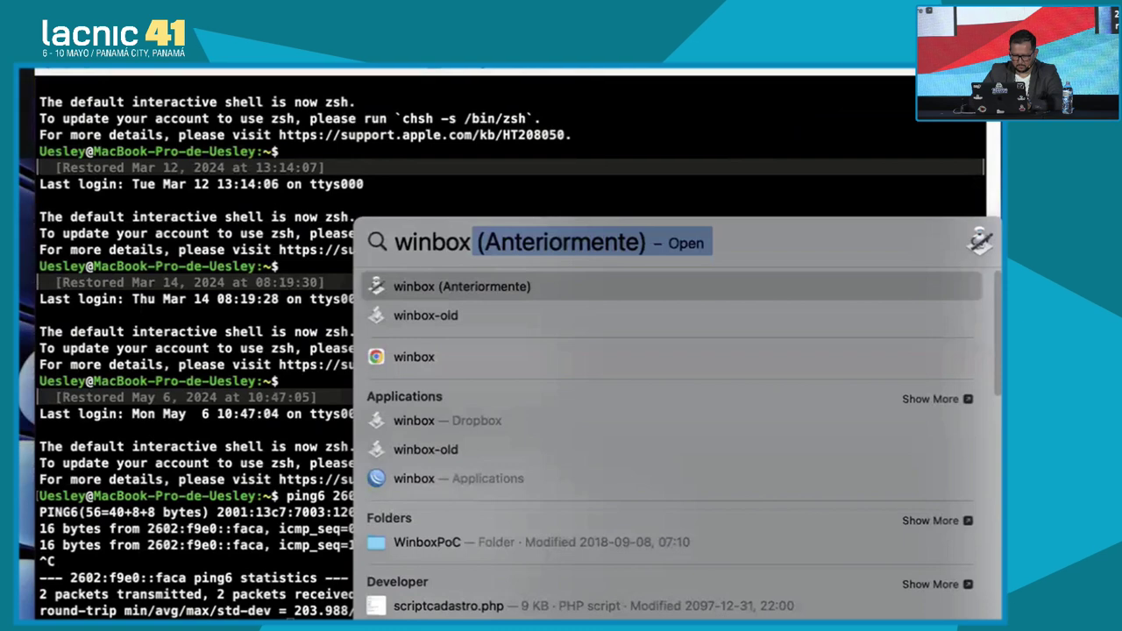
{"action": "key", "text": "Down"}
{"action": "key", "text": "Down"}
{"action": "key", "text": "Down"}
{"action": "key", "text": "Down"}
{"action": "key", "text": "Down"}
{"action": "key", "text": "Return"}
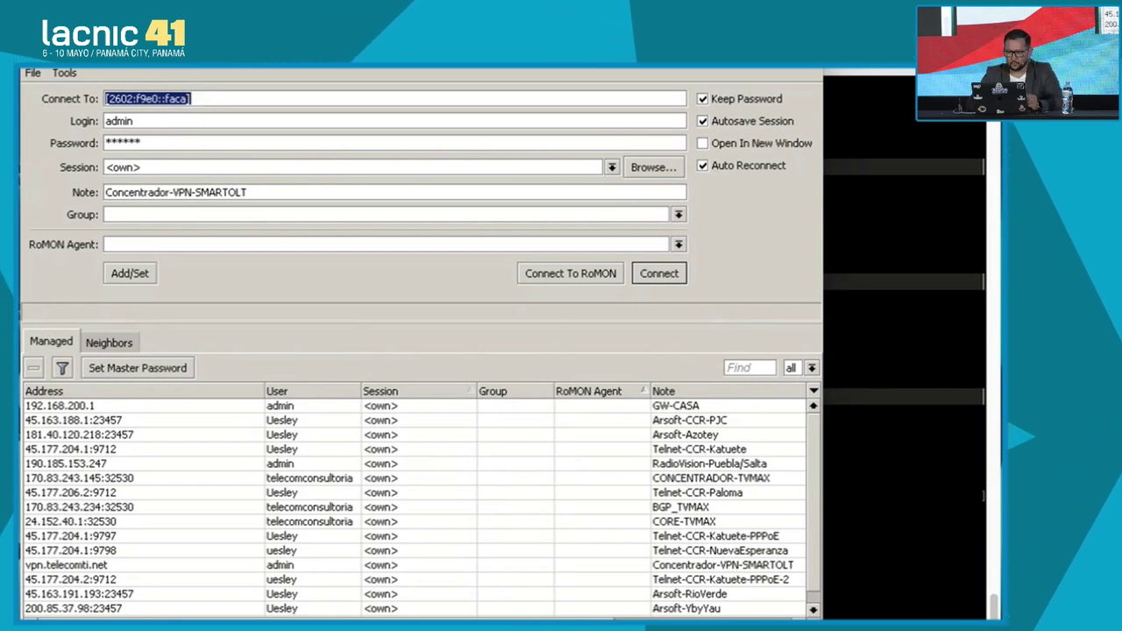
{"action": "key", "text": "Return"}
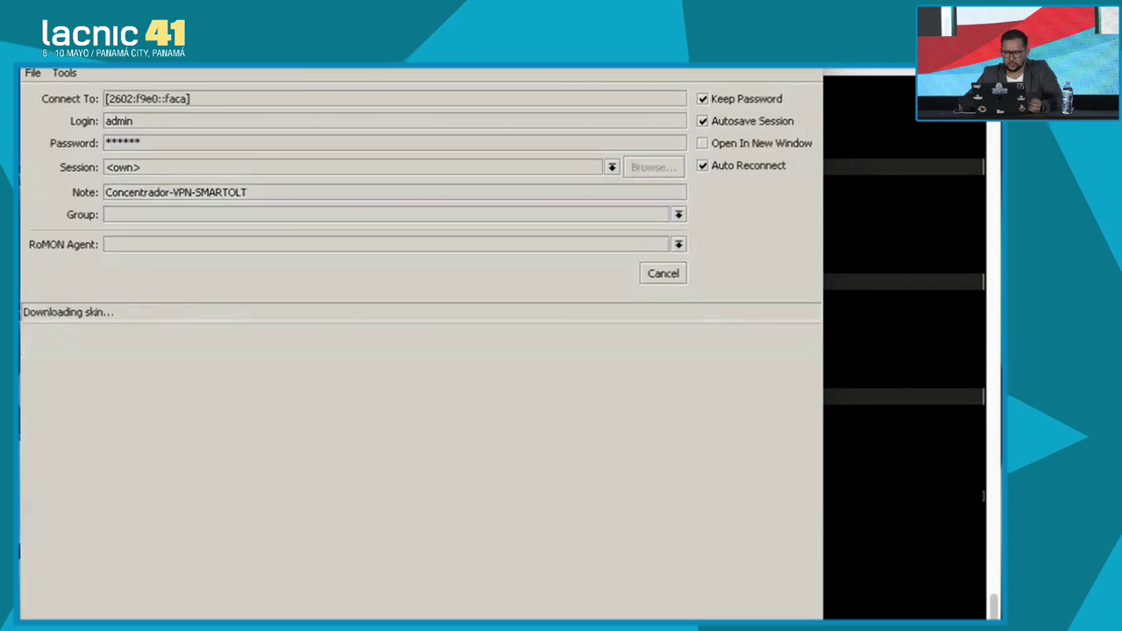
{"action": "key", "text": "super+Tab"}
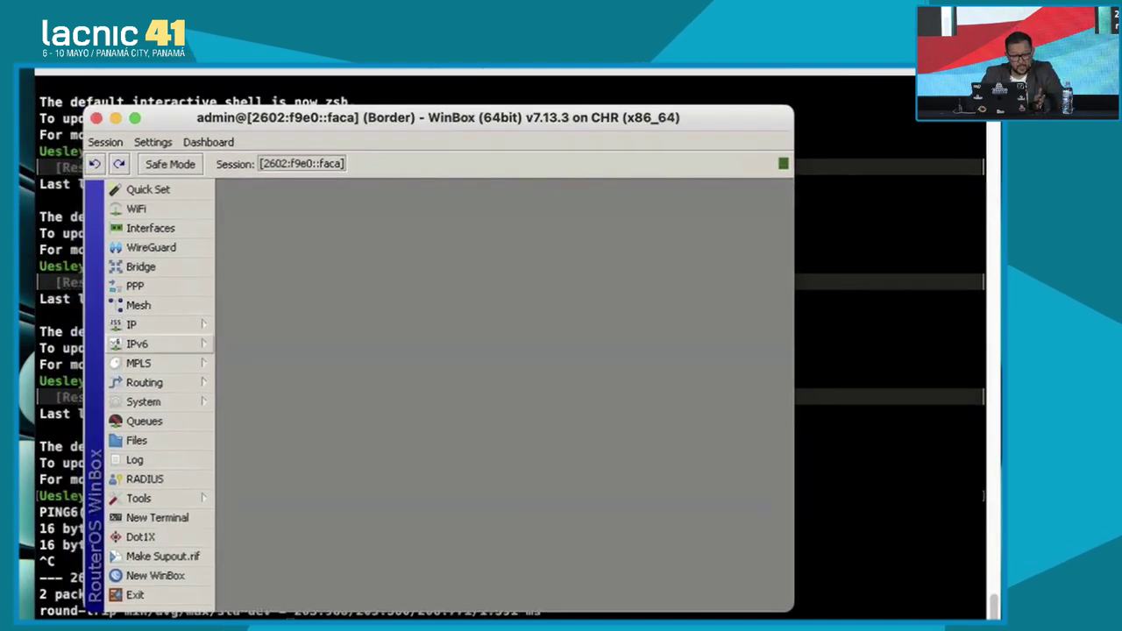
- Open the Border router's BGP connections and review all columns of the Borde-v6 entry
{"action": "left_click", "coordinate": [145, 344]}
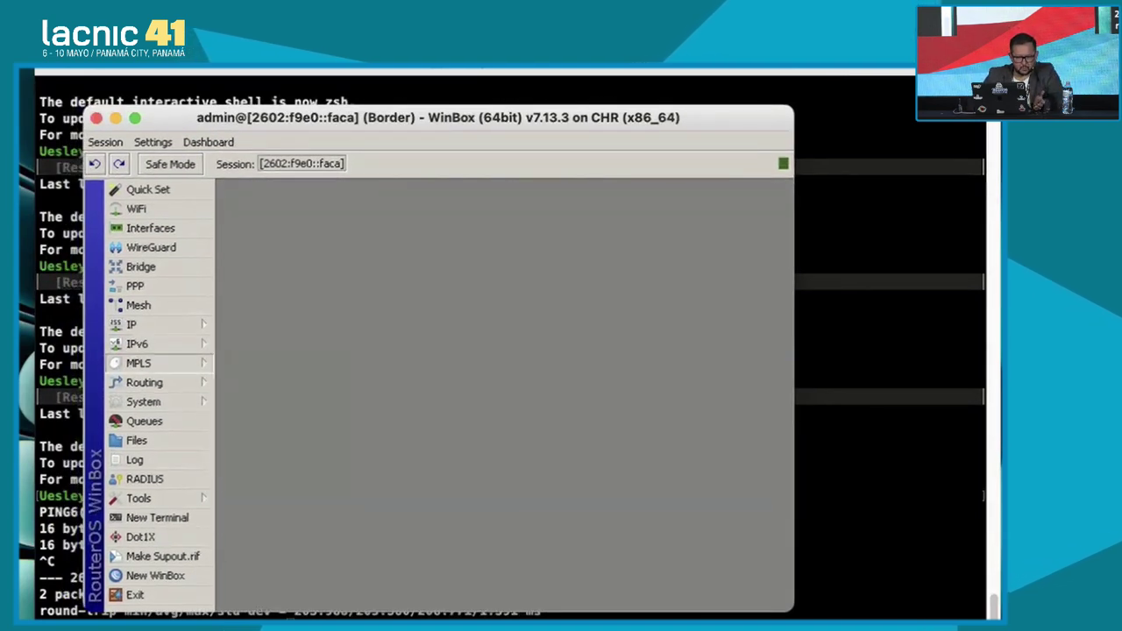
{"action": "left_click", "coordinate": [145, 382]}
{"action": "left_click", "coordinate": [235, 404]}
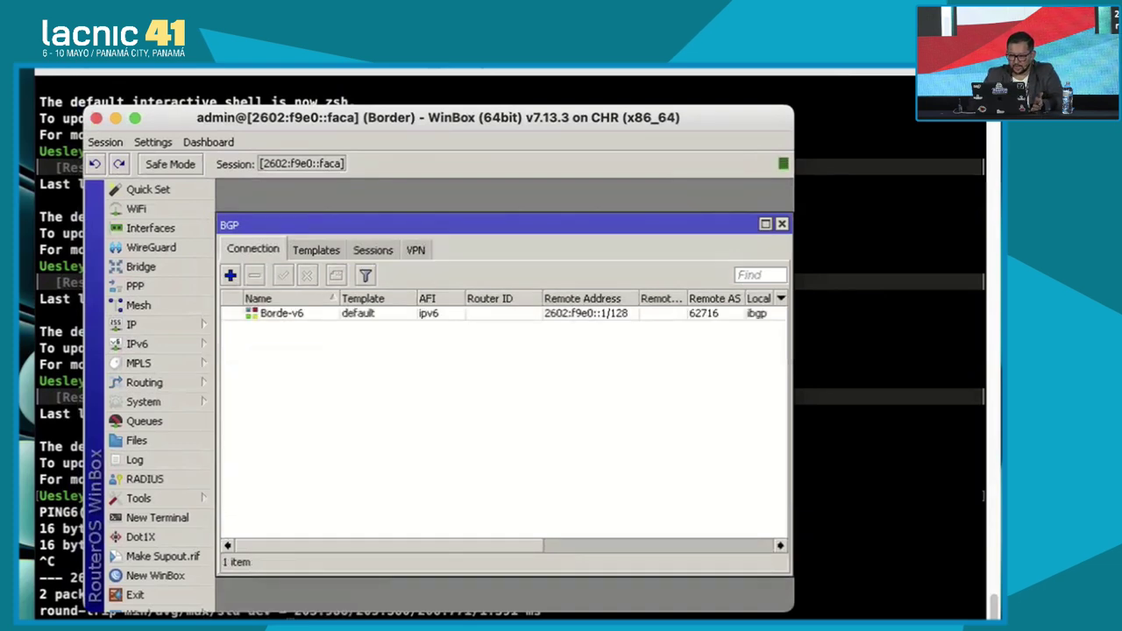
{"action": "scroll", "coordinate": [505, 421], "scroll_direction": "right", "scroll_amount": 10}
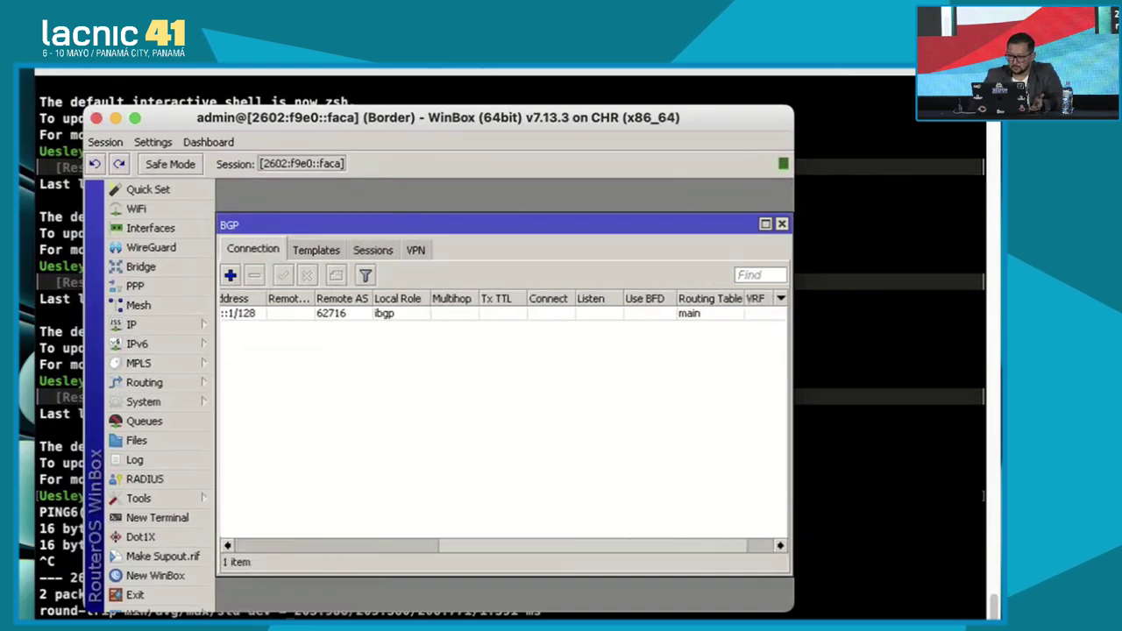
{"action": "scroll", "coordinate": [504, 421], "scroll_direction": "left", "scroll_amount": 10}
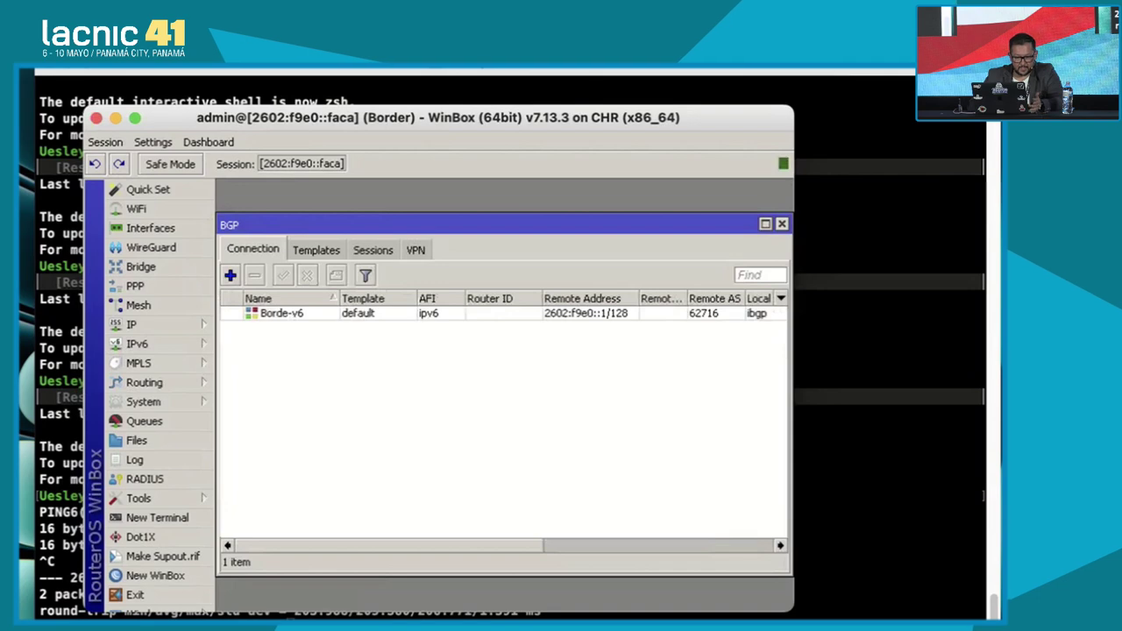
- Run routing/bgp/advertisements/print in a new router terminal and highlight the advertised destination prefix
{"action": "left_click", "coordinate": [157, 517]}
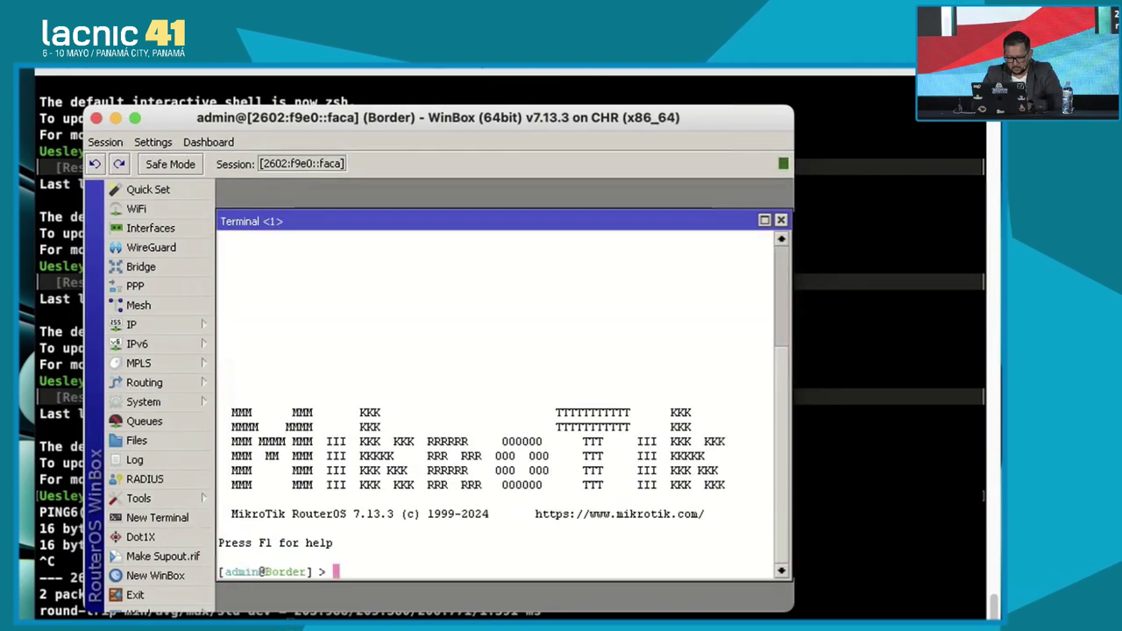
{"action": "type", "text": "or"}
{"action": "key", "text": "BackSpace"}
{"action": "key", "text": "BackSpace"}
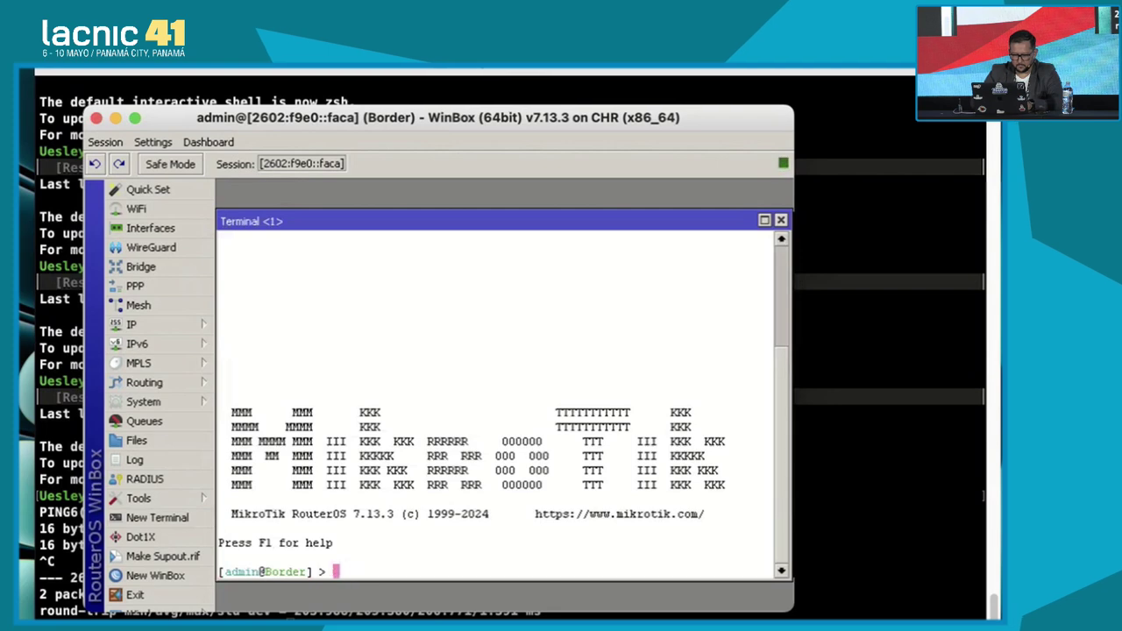
{"action": "type", "text": "routing/"}
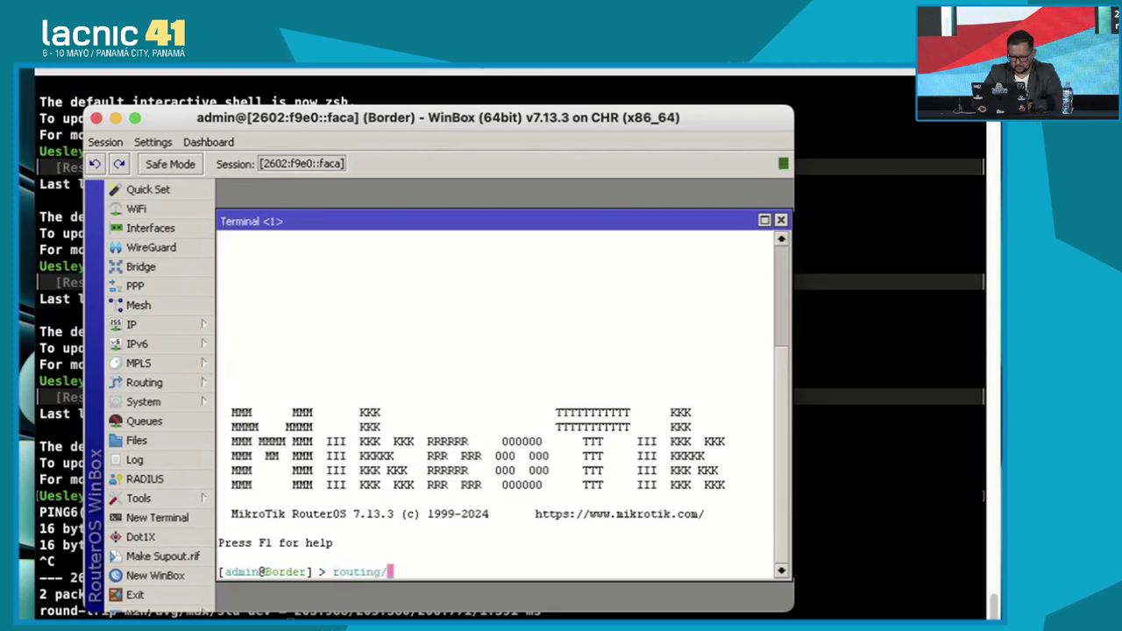
{"action": "type", "text": "bgp/advertisements/print"}
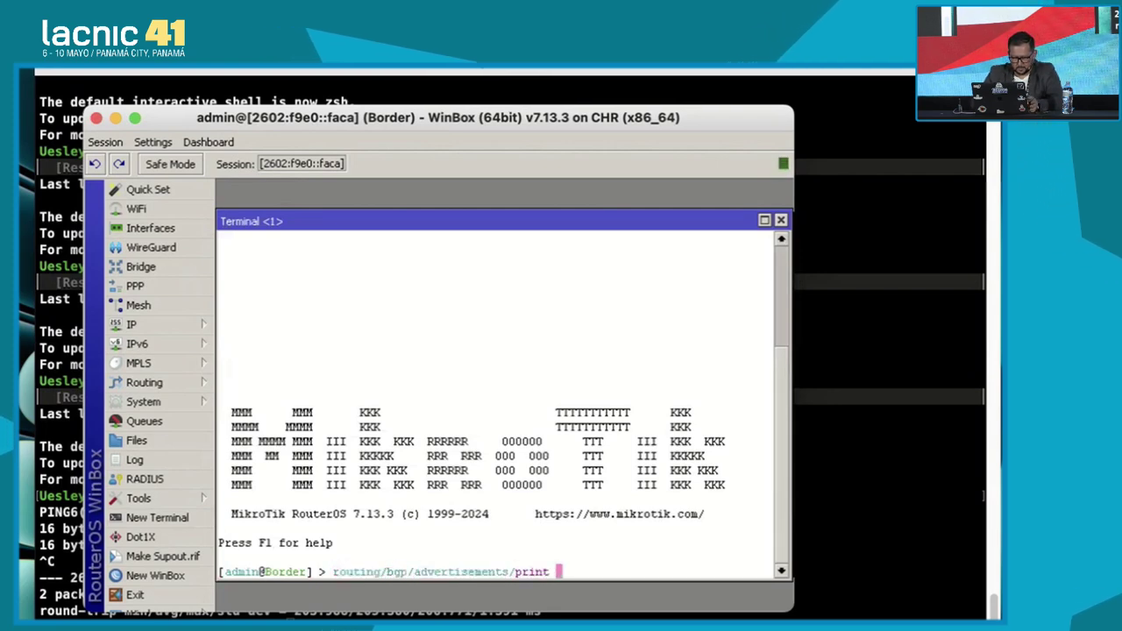
{"action": "key", "text": "Return"}
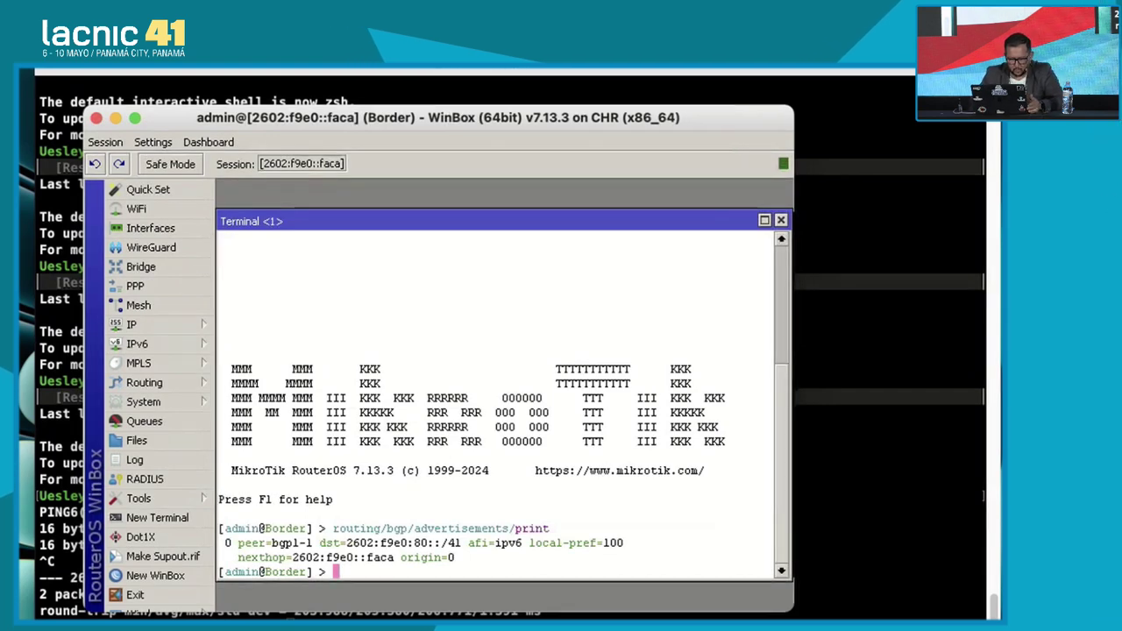
{"action": "left_click_drag", "start_coordinate": [347, 544], "coordinate": [457, 543]}
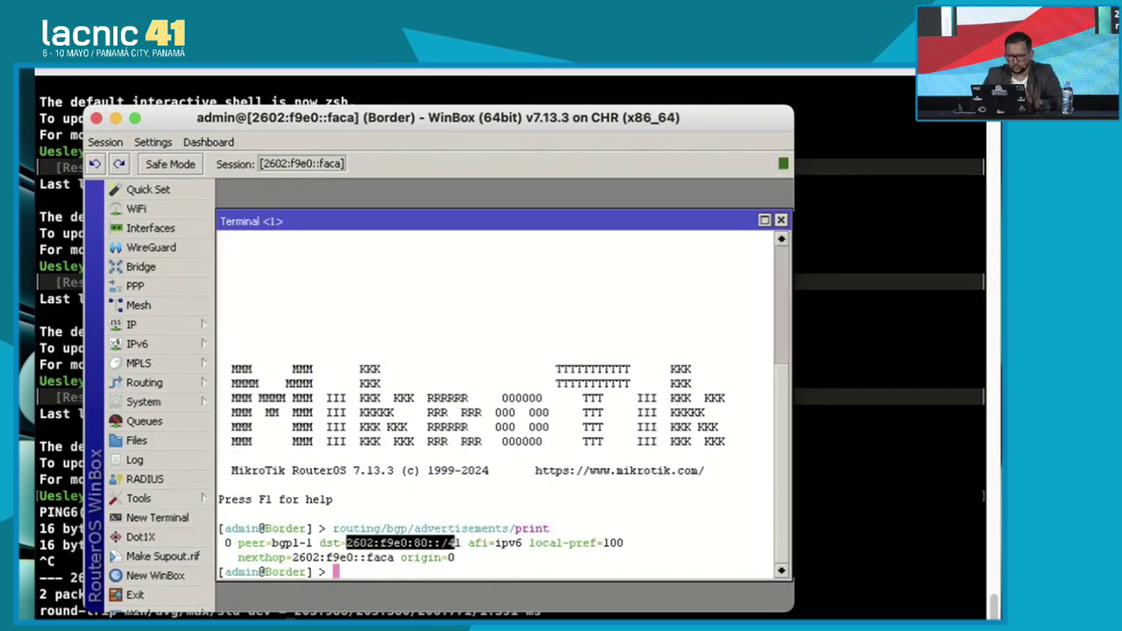
{"action": "left_click", "coordinate": [454, 544]}
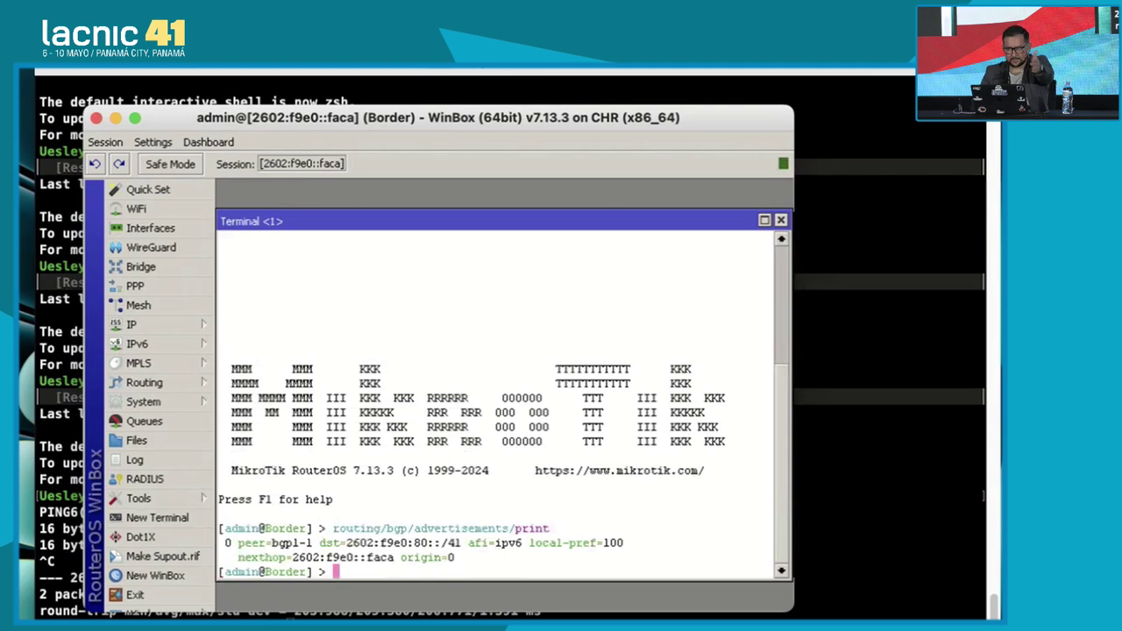
- Check the IPv4 address list of the Border router and close it
{"action": "left_click", "coordinate": [131, 324]}
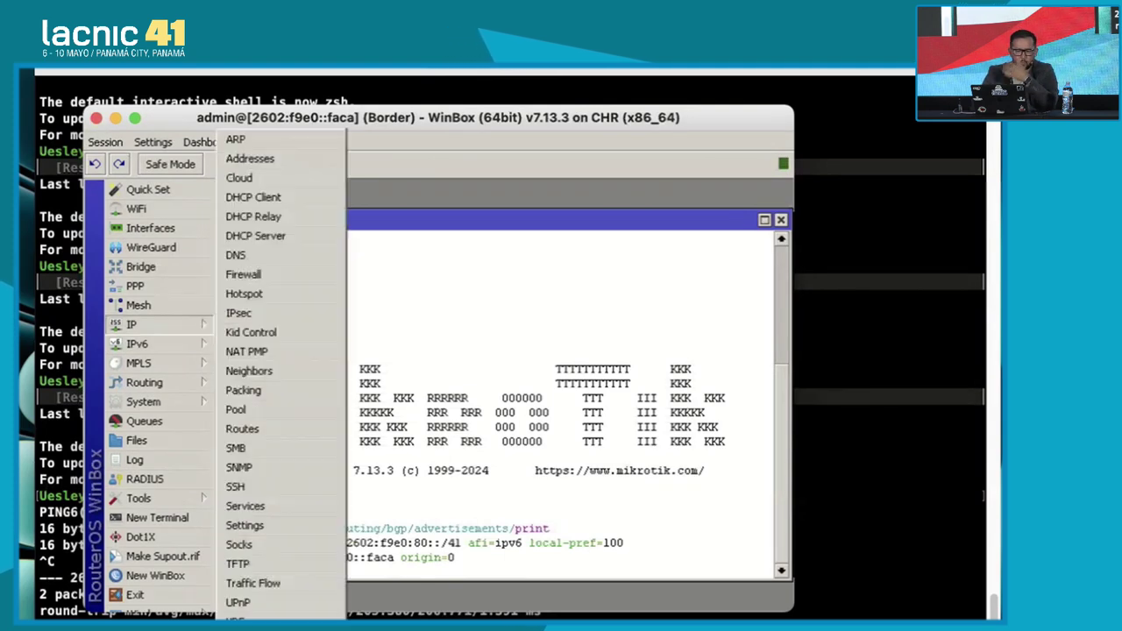
{"action": "left_click", "coordinate": [254, 158]}
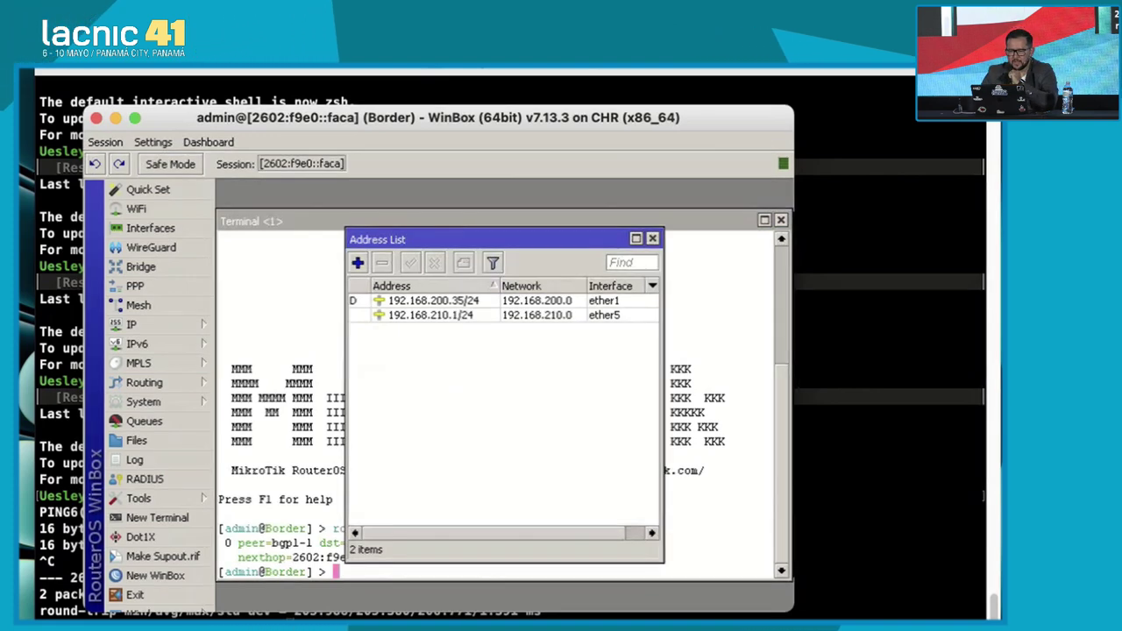
{"action": "key", "text": "Escape"}
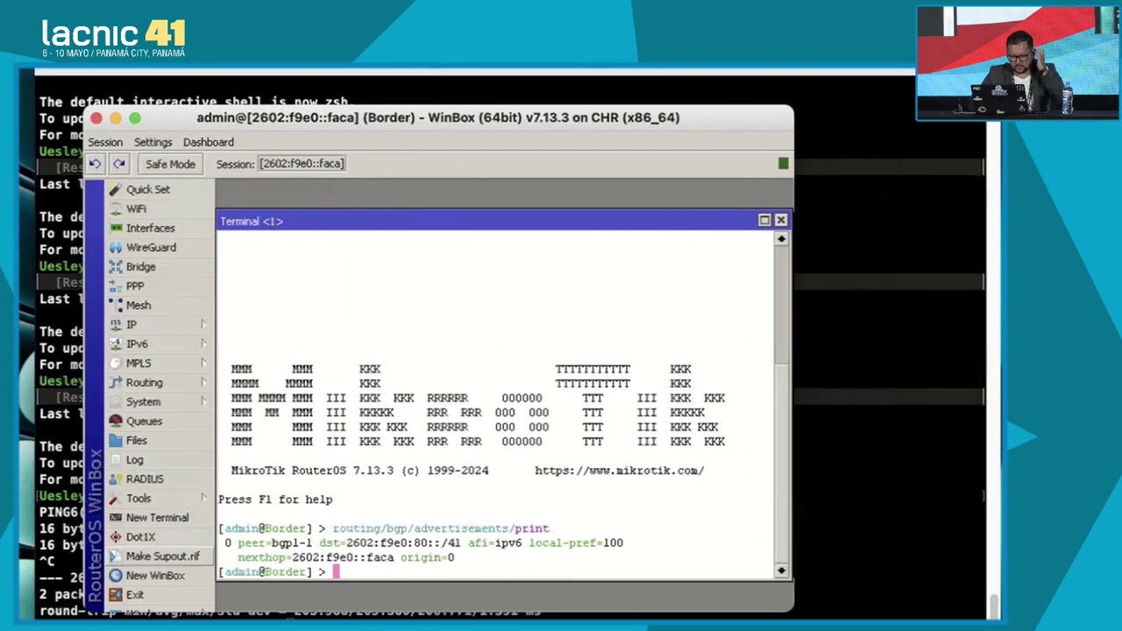
- Start a new WinBox session through RoMON agent [2602:f9e0::faca] and connect to the BNG neighbor as admin
{"action": "left_click", "coordinate": [156, 575]}
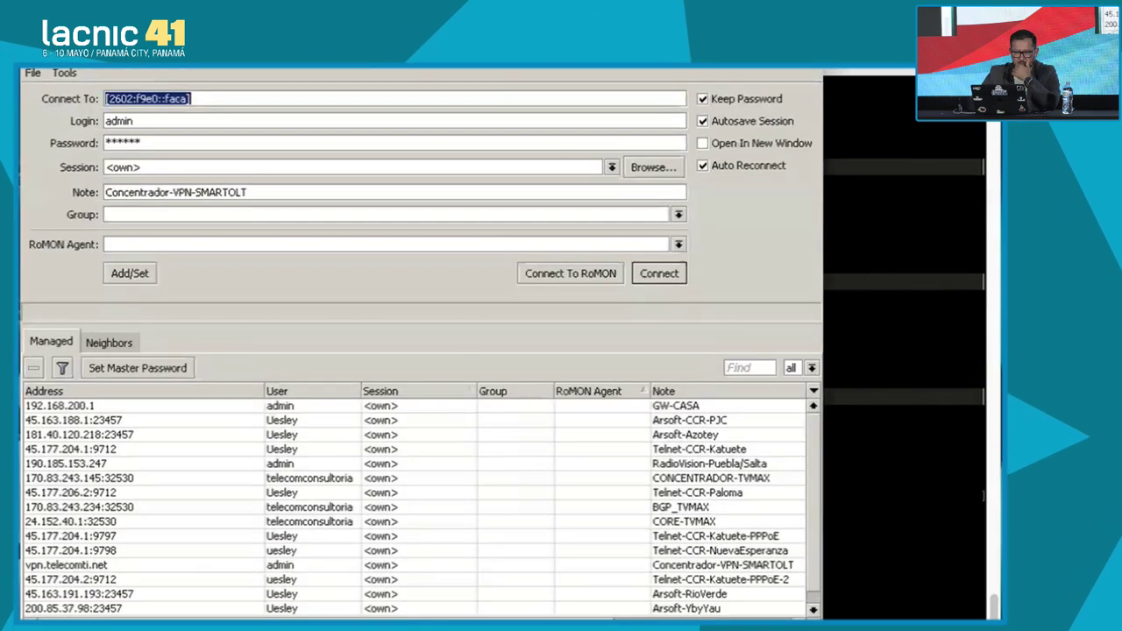
{"action": "left_click", "coordinate": [571, 273]}
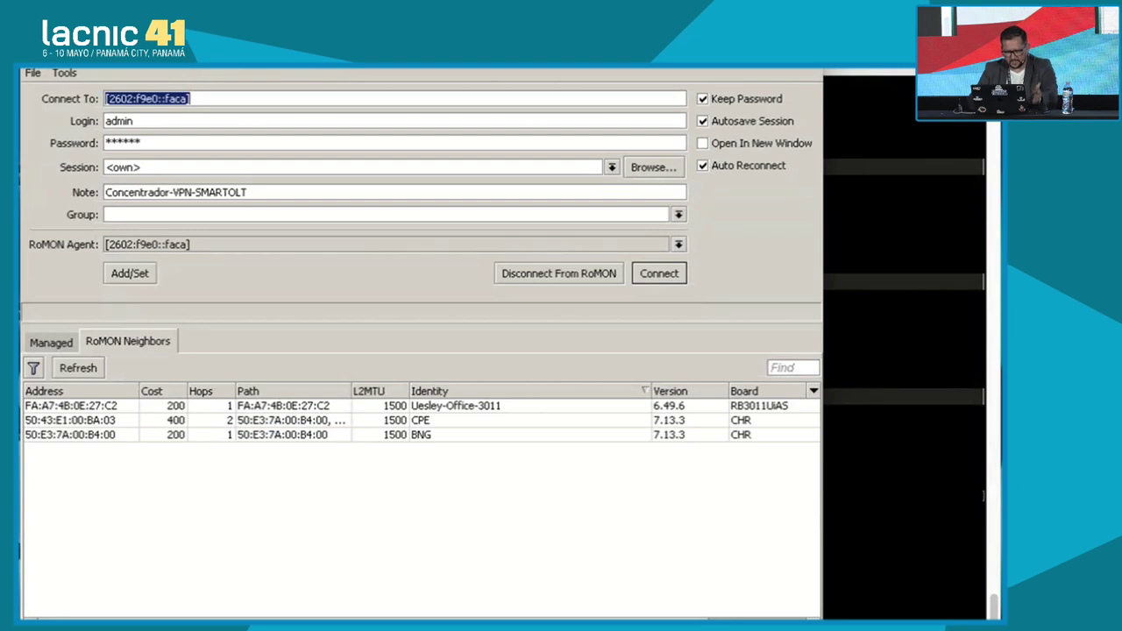
{"action": "left_click", "coordinate": [70, 435]}
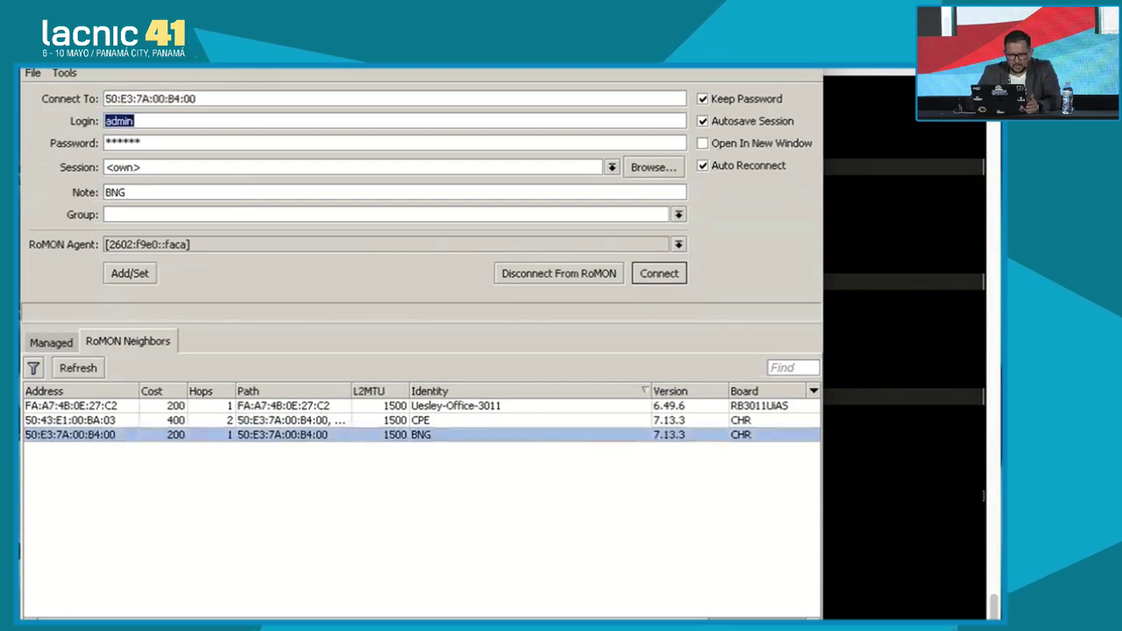
{"action": "key", "text": "Return"}
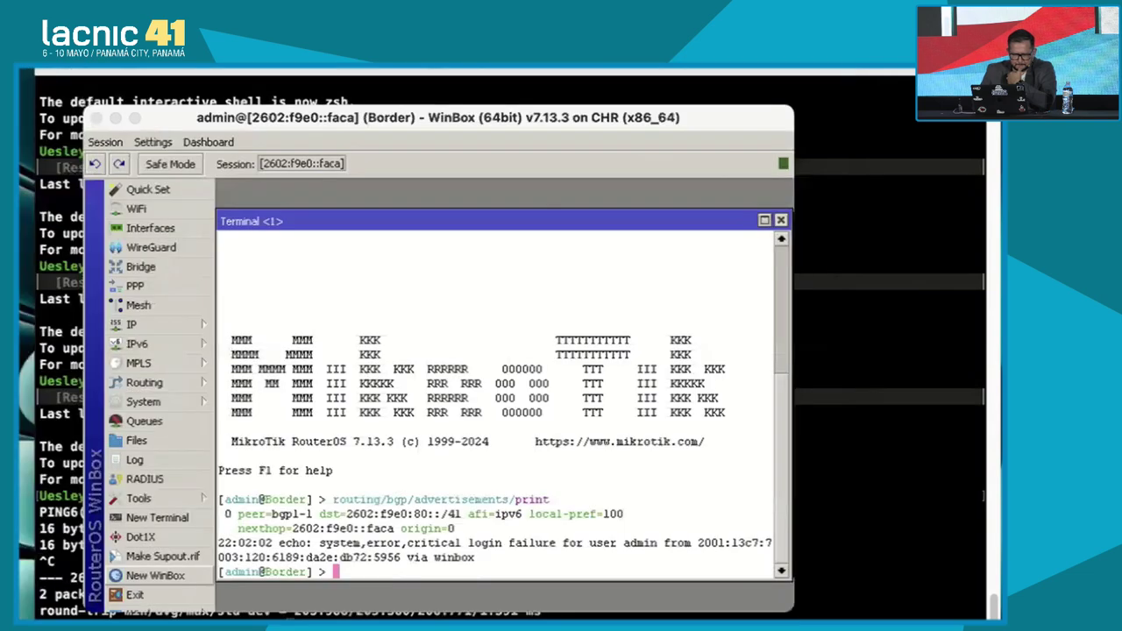
- Switch to the lab topology in the browser, close the Border console, and locate the BNG-IPv6-Only router
{"action": "key", "text": "alt+Tab"}
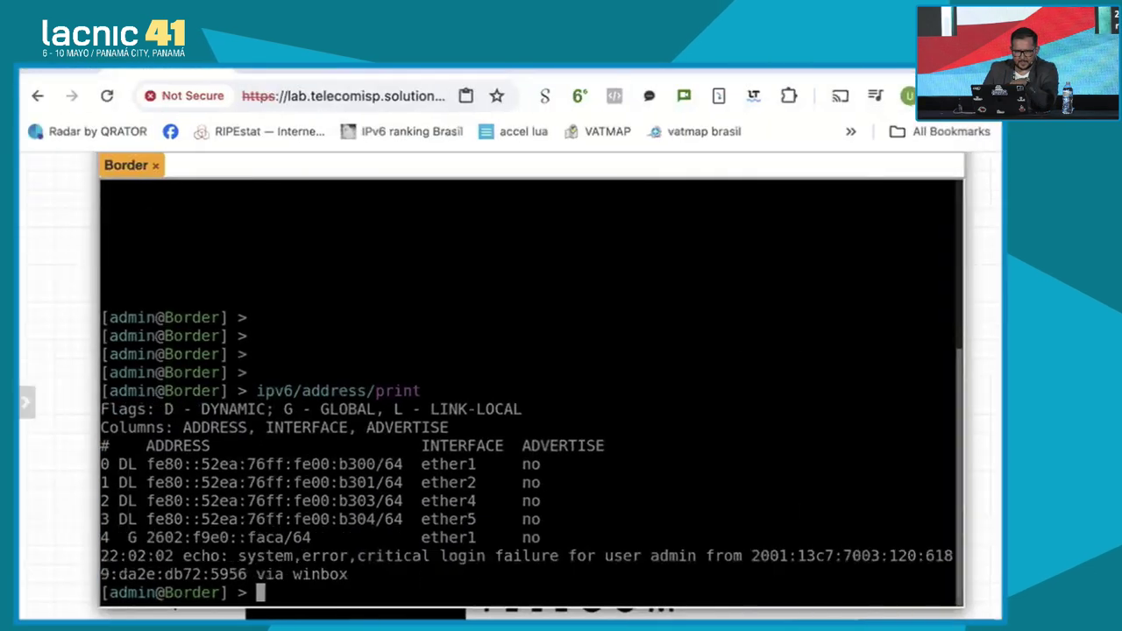
{"action": "left_click", "coordinate": [156, 164]}
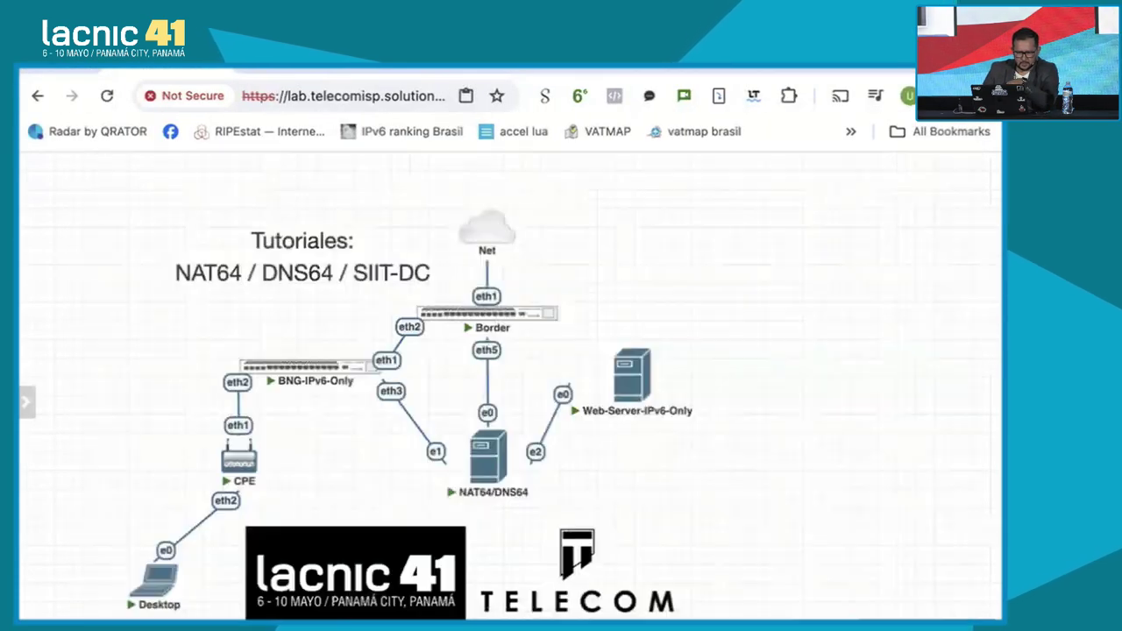
{"action": "mouse_move", "coordinate": [358, 372]}
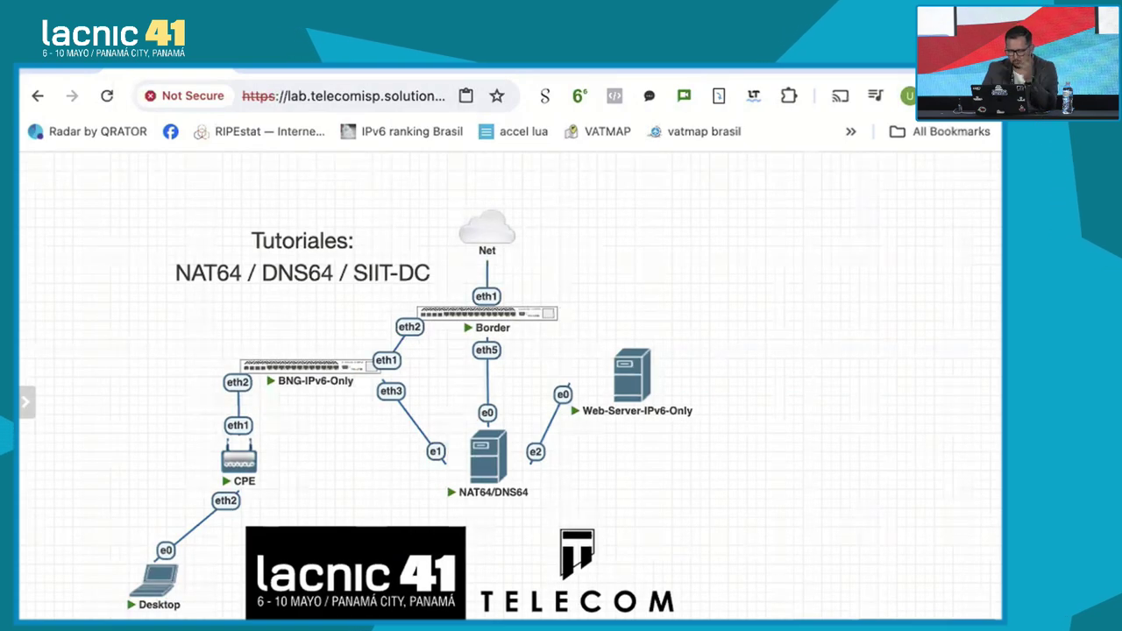
- Switch back to the BNG session in WinBox and view its OSPF instances and IPv6 address list
{"action": "key", "text": "ctrl+Right"}
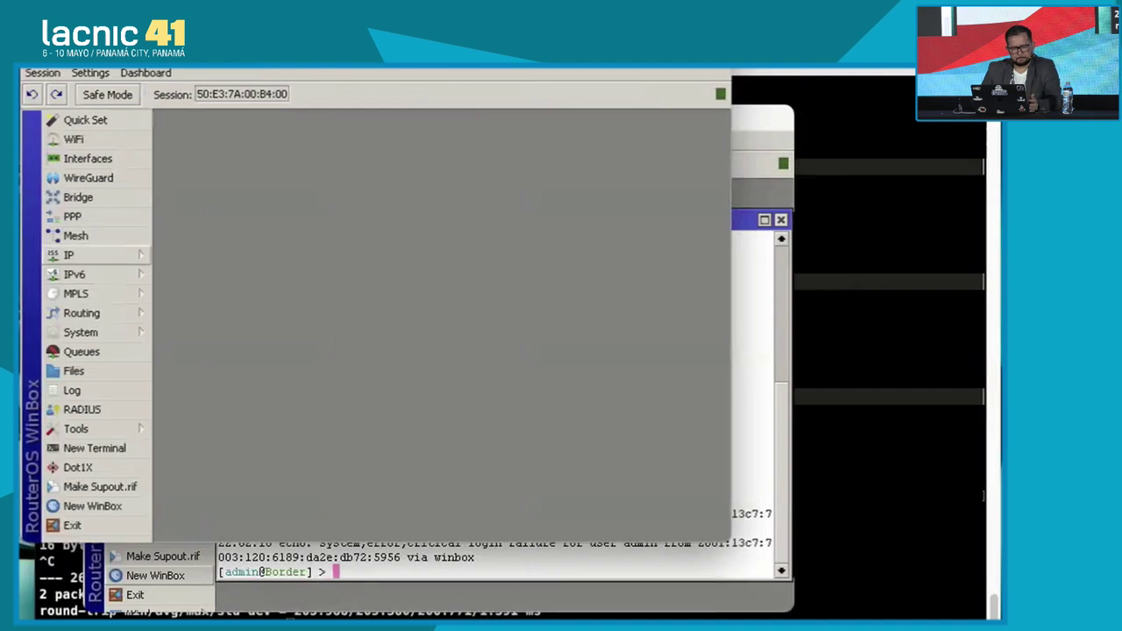
{"action": "mouse_move", "coordinate": [82, 313]}
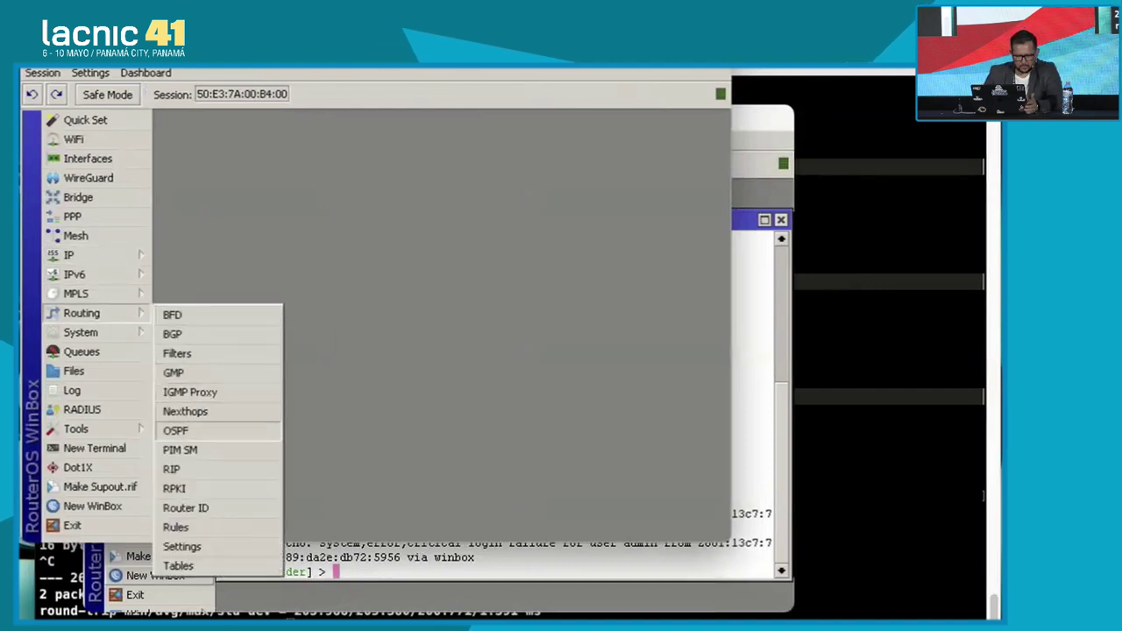
{"action": "left_click", "coordinate": [176, 430]}
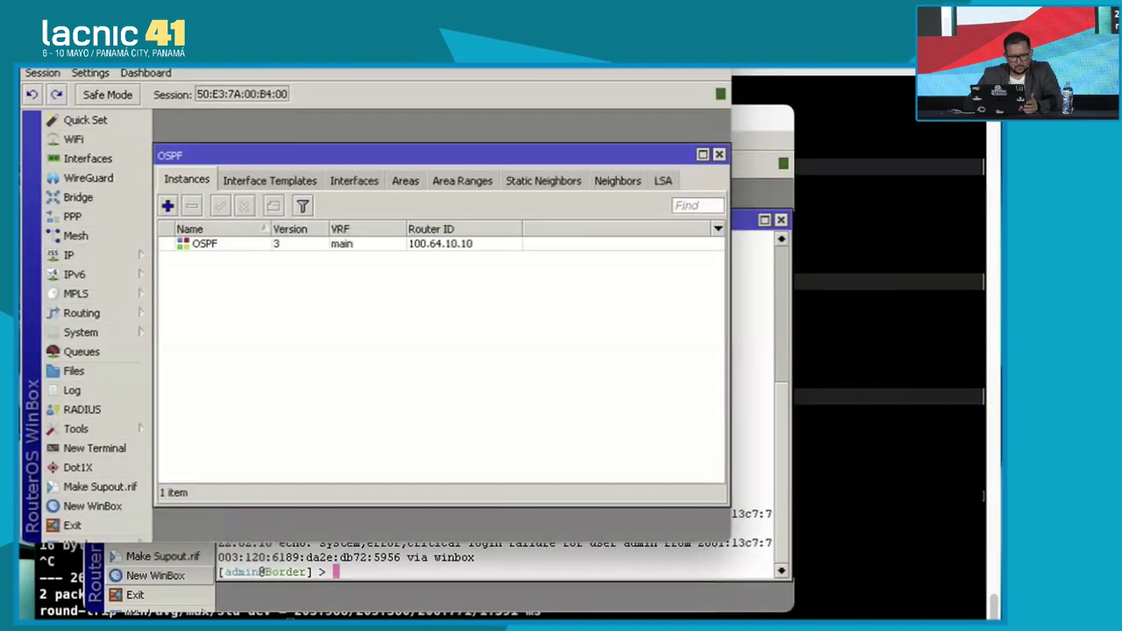
{"action": "mouse_move", "coordinate": [74, 274]}
{"action": "left_click", "coordinate": [188, 274]}
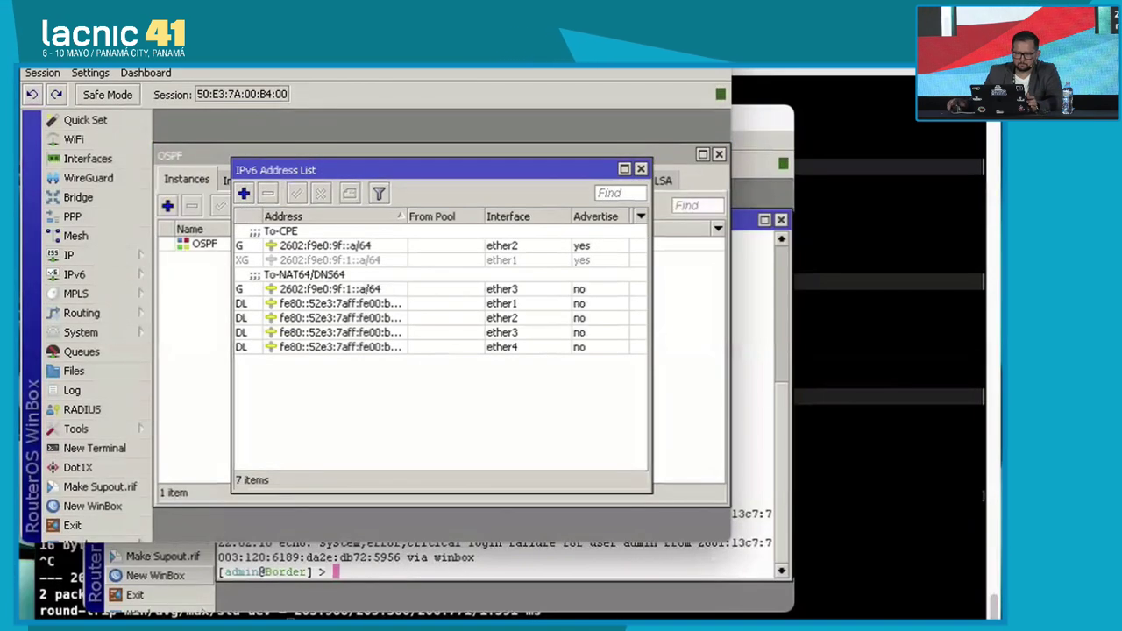
- Close the IPv6 address list, check the redistribution settings of the OSPF instance, and close its properties
{"action": "key", "text": "Escape"}
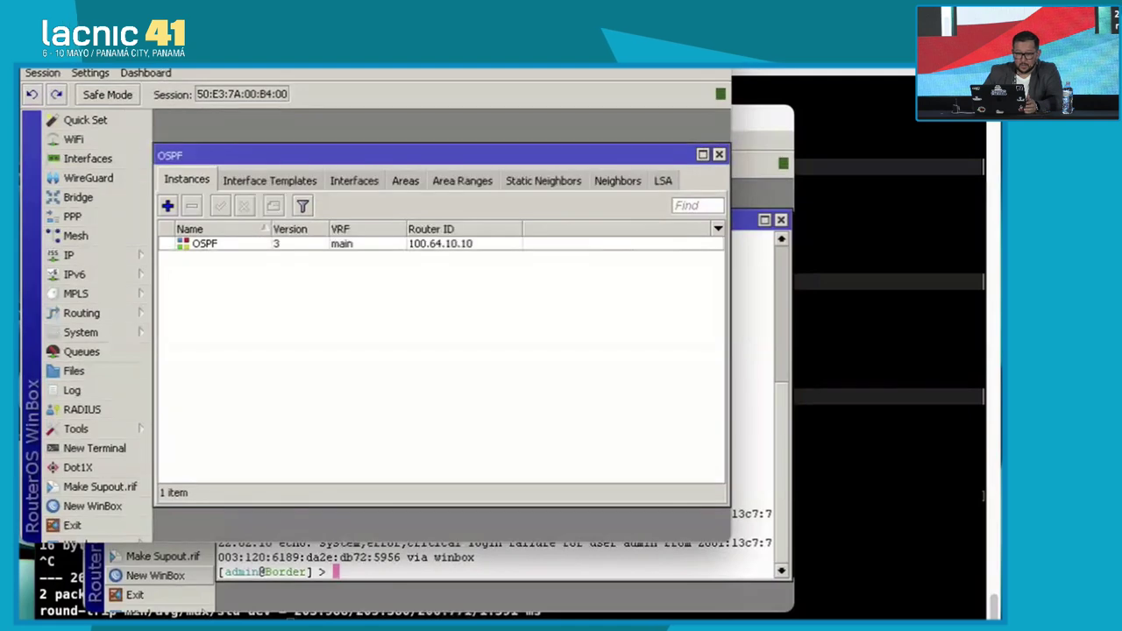
{"action": "left_click", "coordinate": [204, 243]}
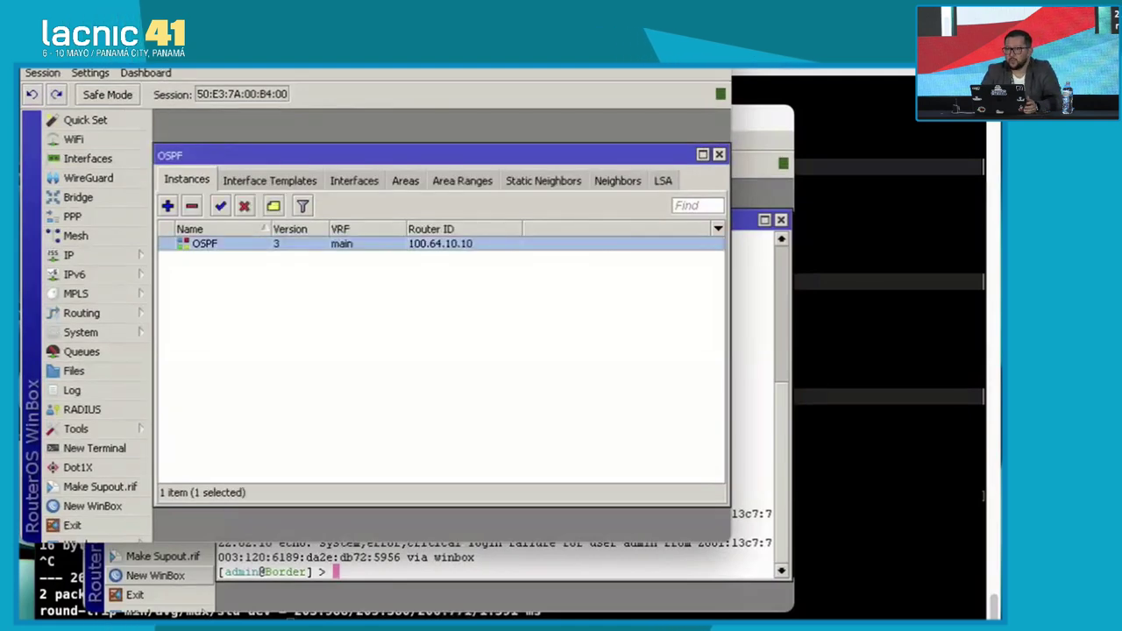
{"action": "key", "text": "Return"}
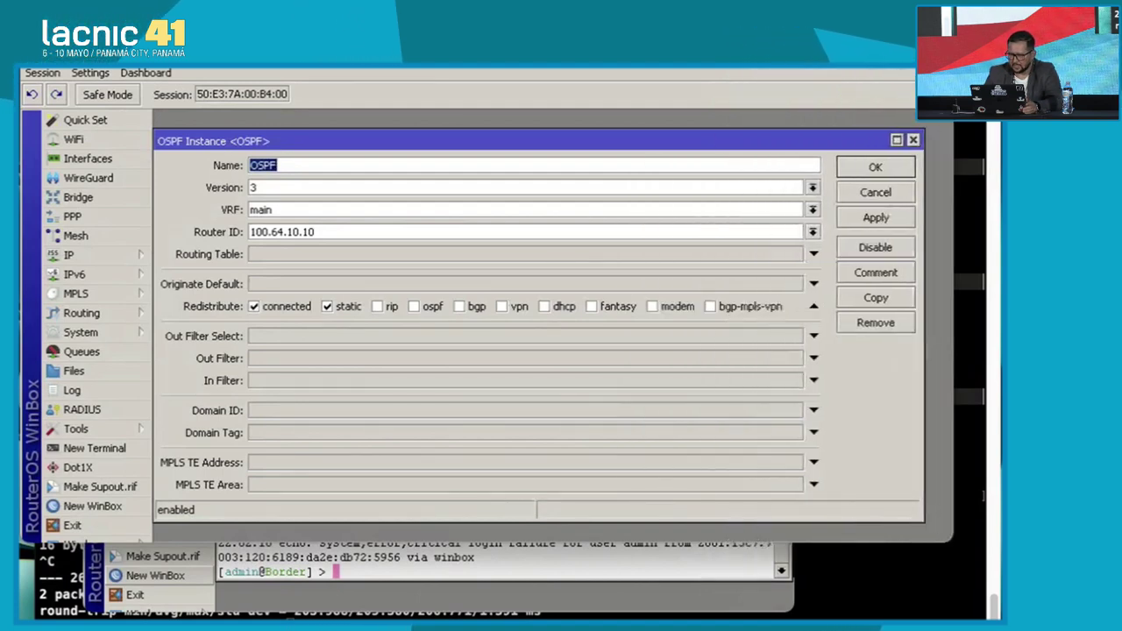
{"action": "key", "text": "Return"}
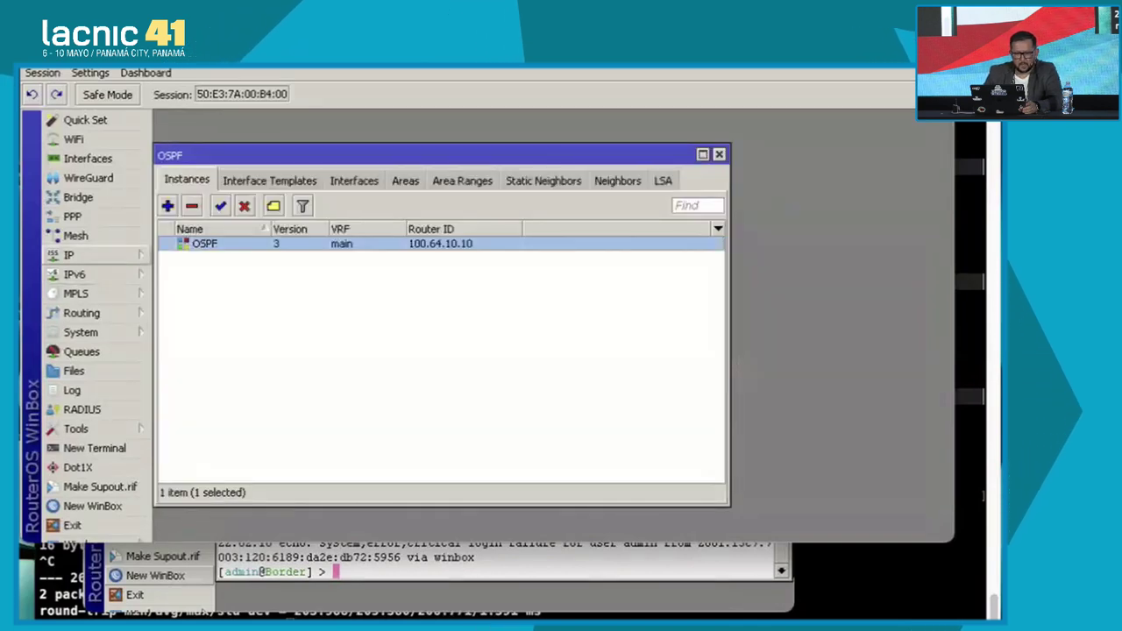
- Inspect the BNG's DHCPv6 server on ether2 and its PD prefix pool, and close both windows
{"action": "left_click", "coordinate": [74, 275]}
{"action": "left_click", "coordinate": [197, 330]}
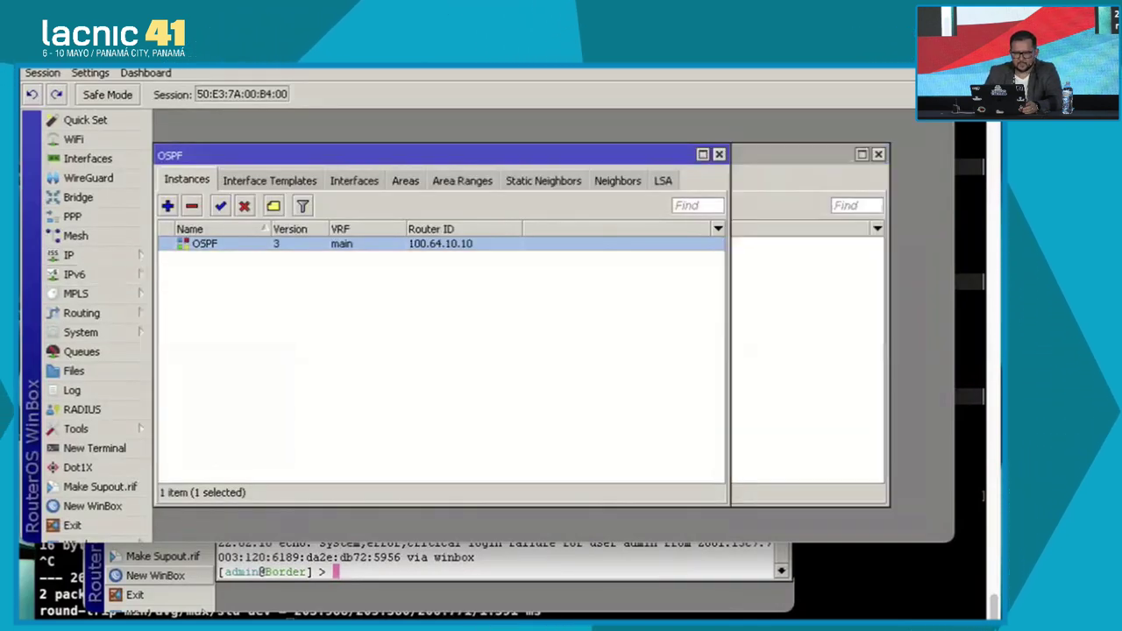
{"action": "left_click", "coordinate": [263, 243]}
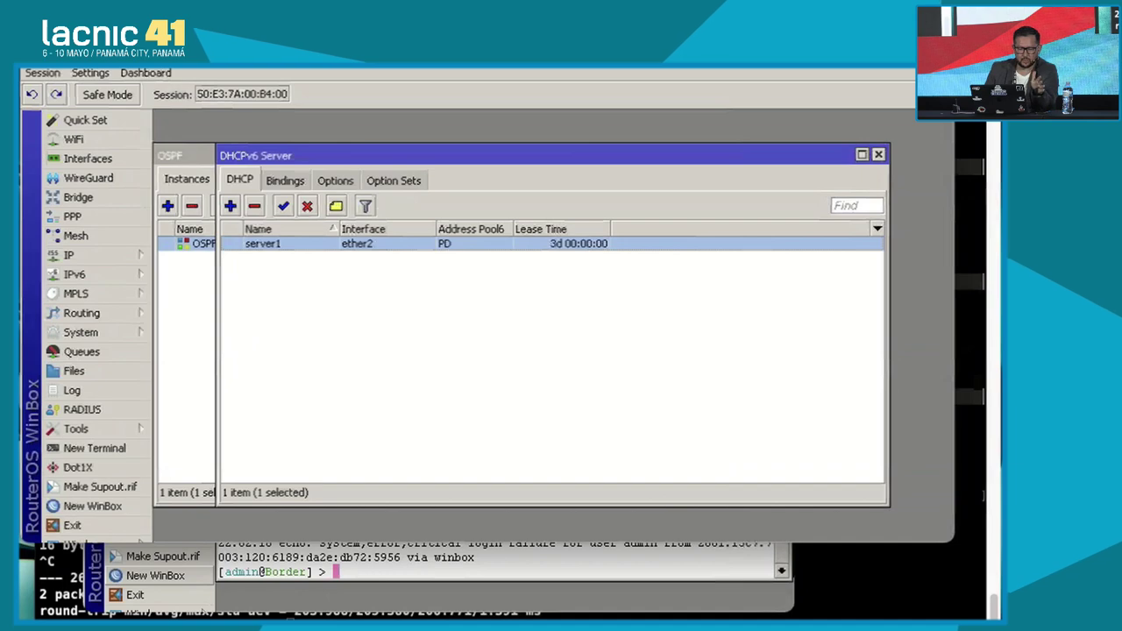
{"action": "left_click", "coordinate": [74, 274]}
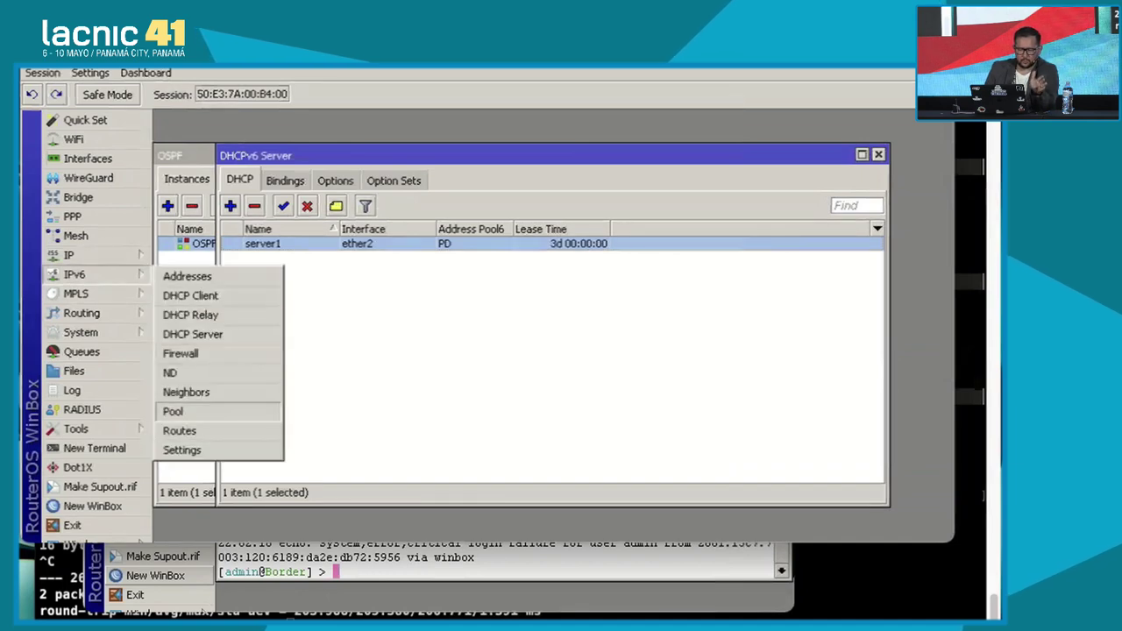
{"action": "left_click", "coordinate": [176, 411]}
{"action": "left_click", "coordinate": [351, 244]}
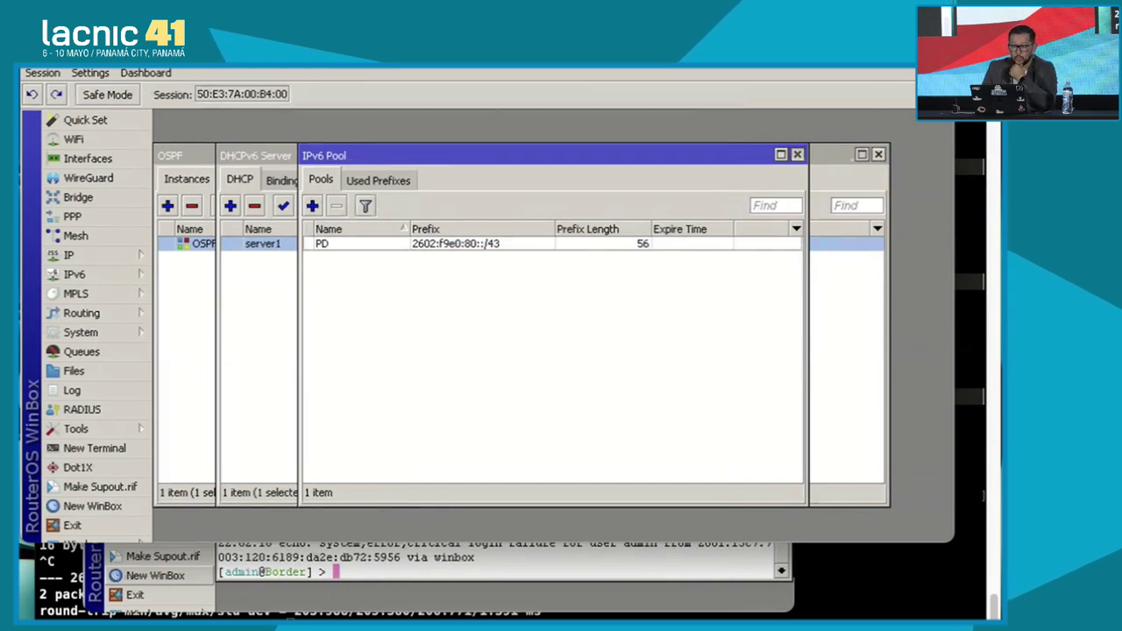
{"action": "key", "text": "Escape"}
{"action": "key", "text": "Escape"}
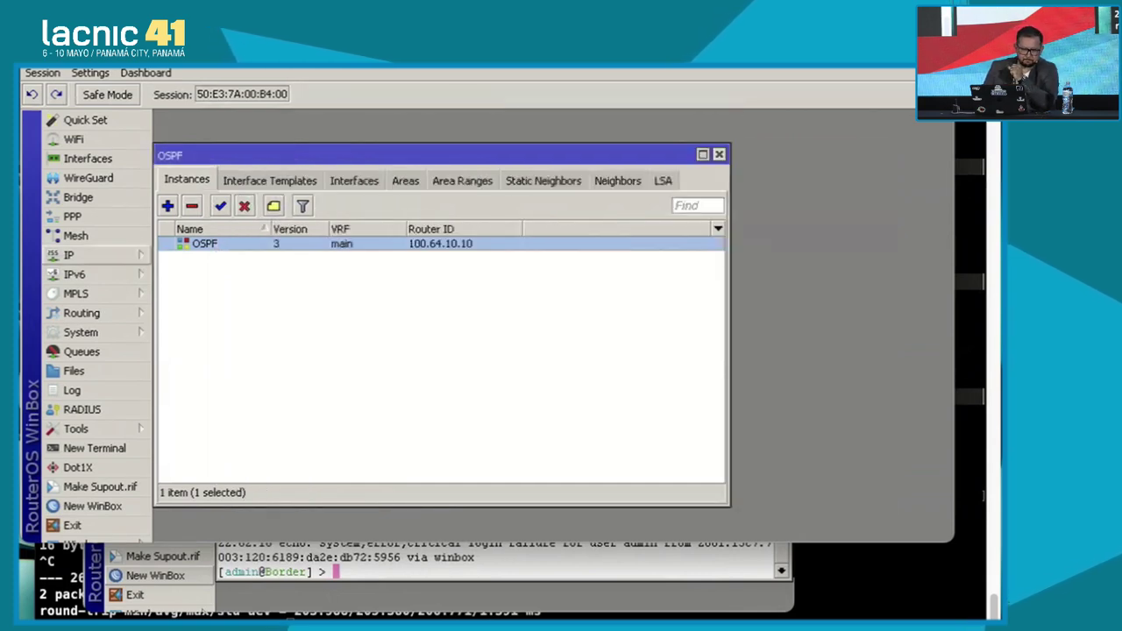
- Review the To-CPE IPv6 address entry on ether2, close the address list, and display the IPv6 route list
{"action": "mouse_move", "coordinate": [75, 274]}
{"action": "left_click", "coordinate": [187, 276]}
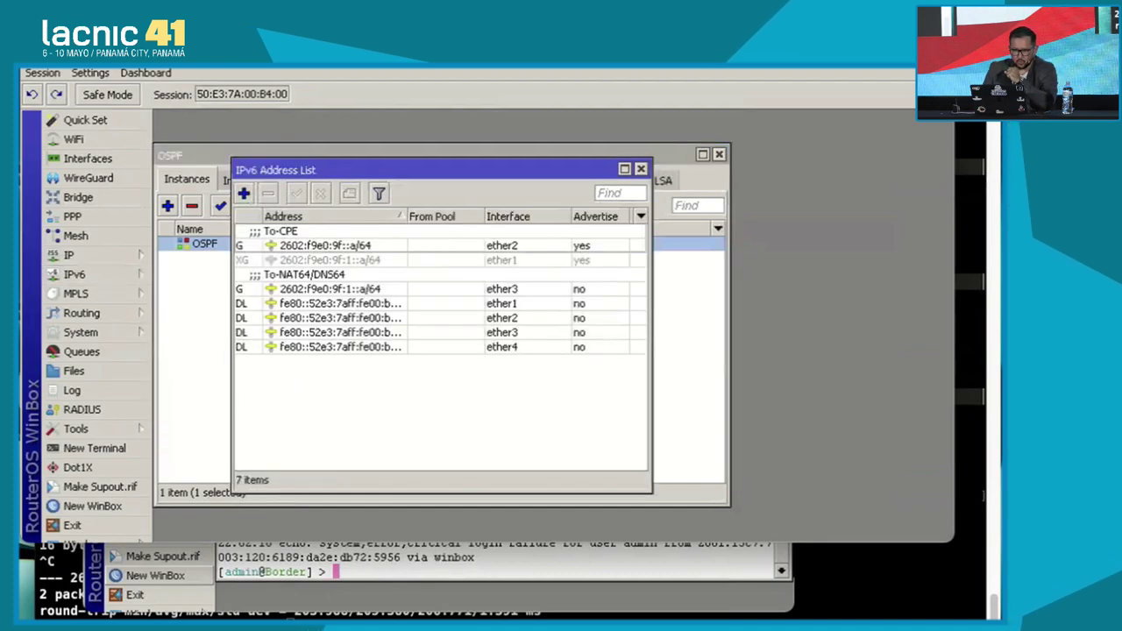
{"action": "double_click", "coordinate": [324, 245]}
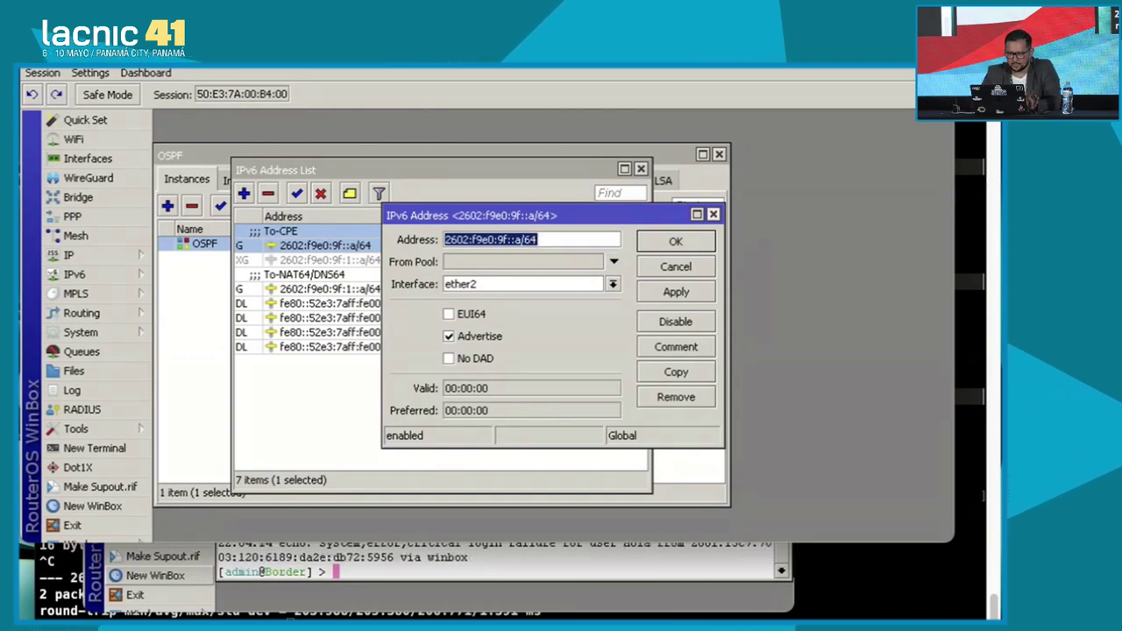
{"action": "key", "text": "Return"}
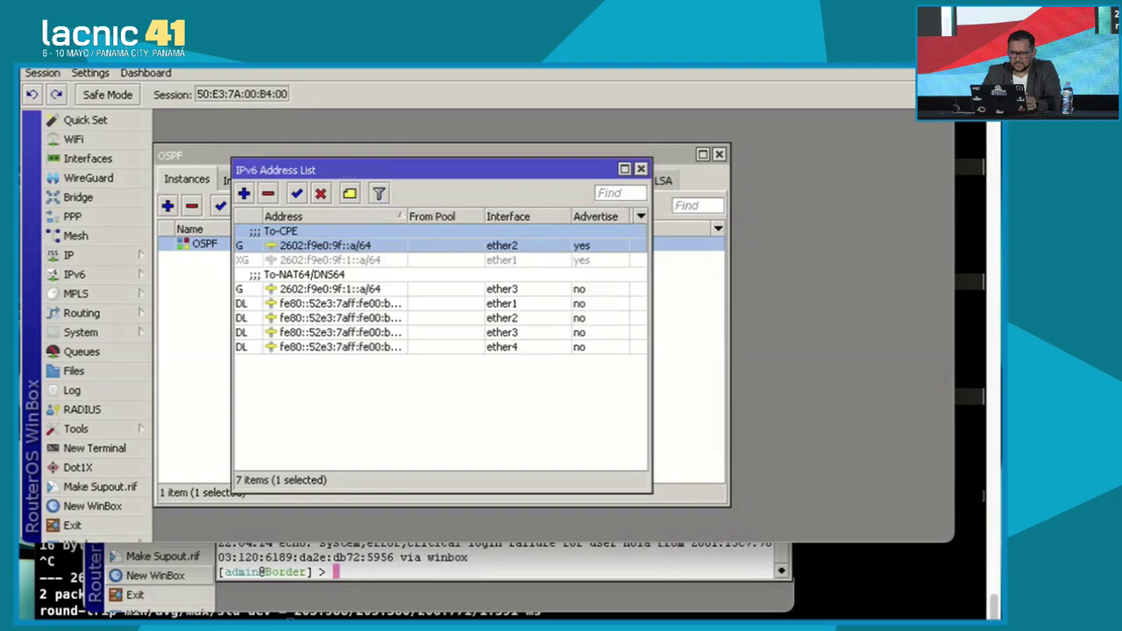
{"action": "key", "text": "Escape"}
{"action": "left_click", "coordinate": [73, 274]}
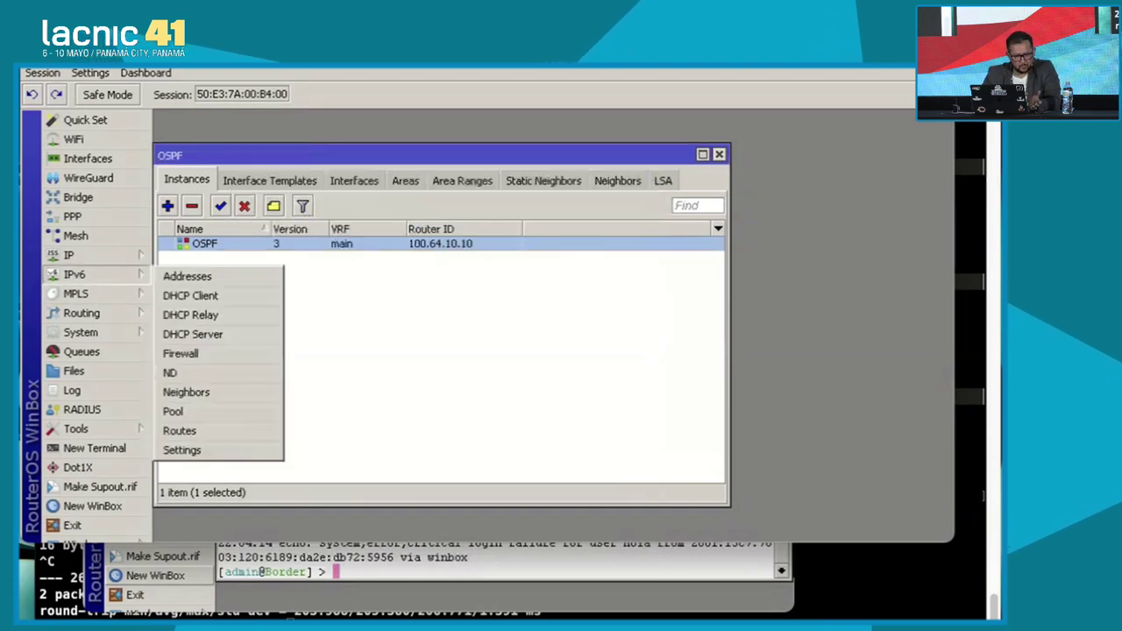
{"action": "left_click", "coordinate": [179, 430]}
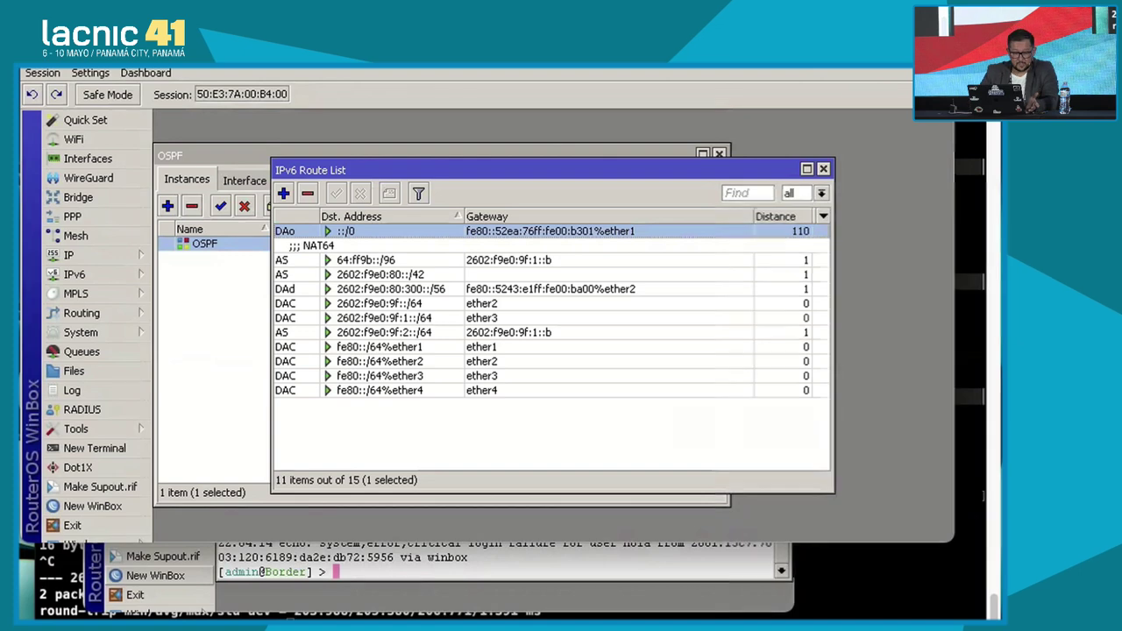
- Ping 2001:4860:4860::8888 from the BNG, check the lab topology in the browser, and return to WinBox
{"action": "left_click", "coordinate": [88, 428]}
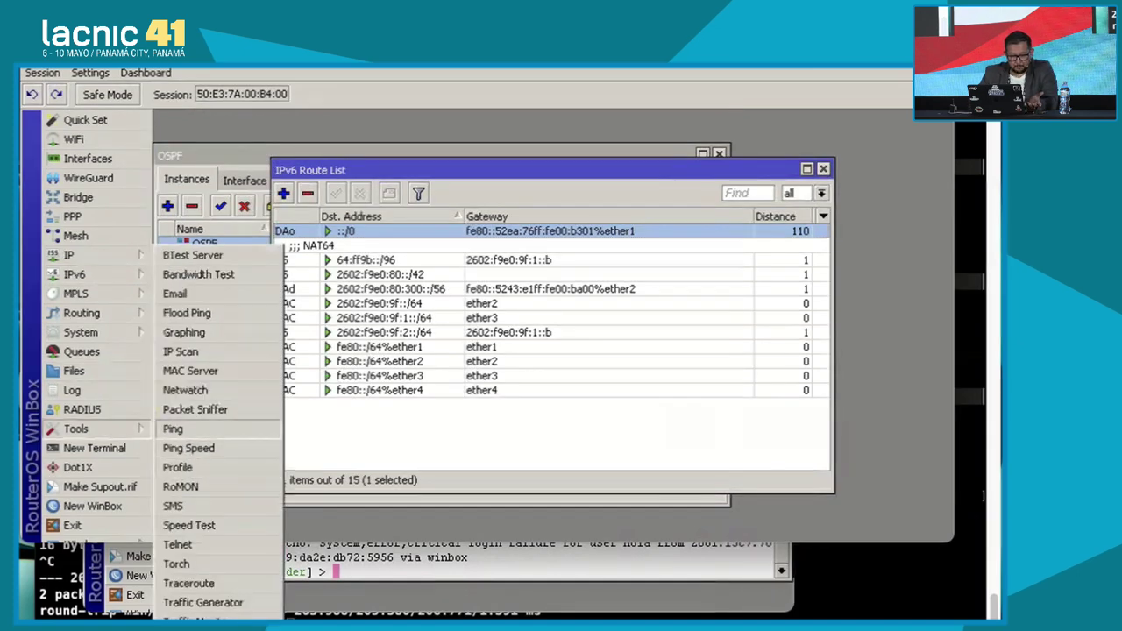
{"action": "left_click", "coordinate": [172, 428]}
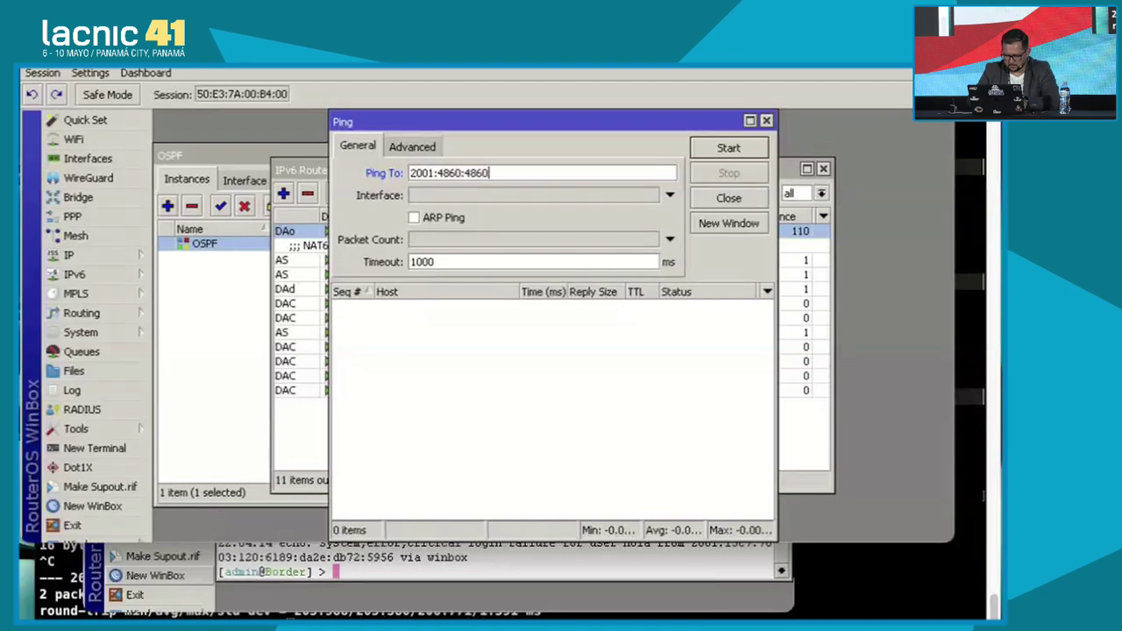
{"action": "type", "text": "2001:4860:4860::8888"}
{"action": "key", "text": "Return"}
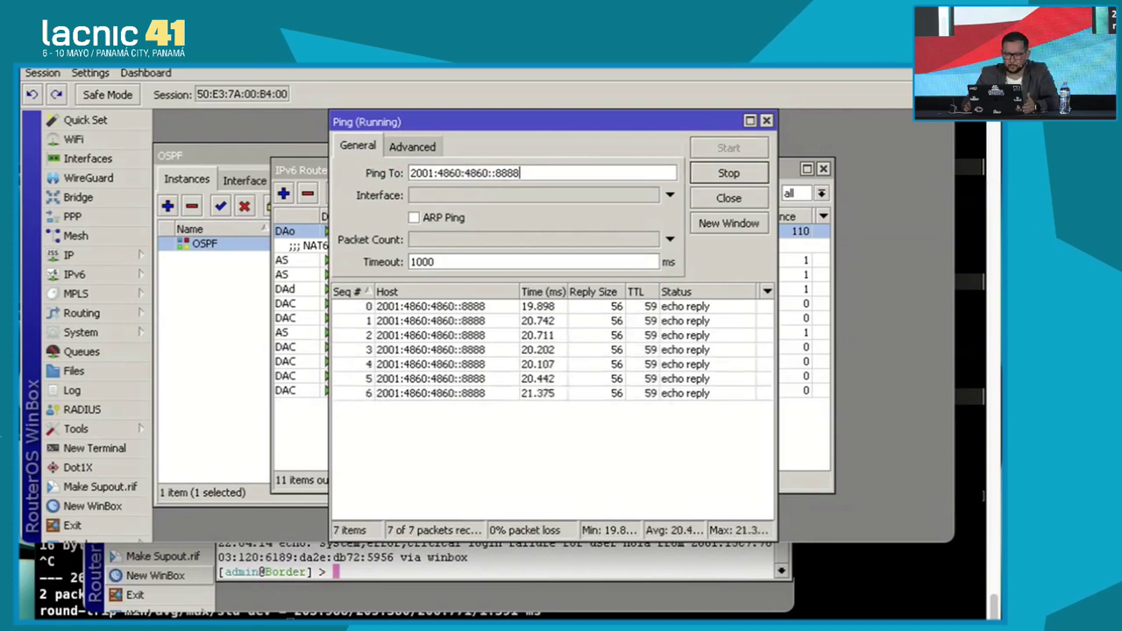
{"action": "key", "text": "ctrl+Left"}
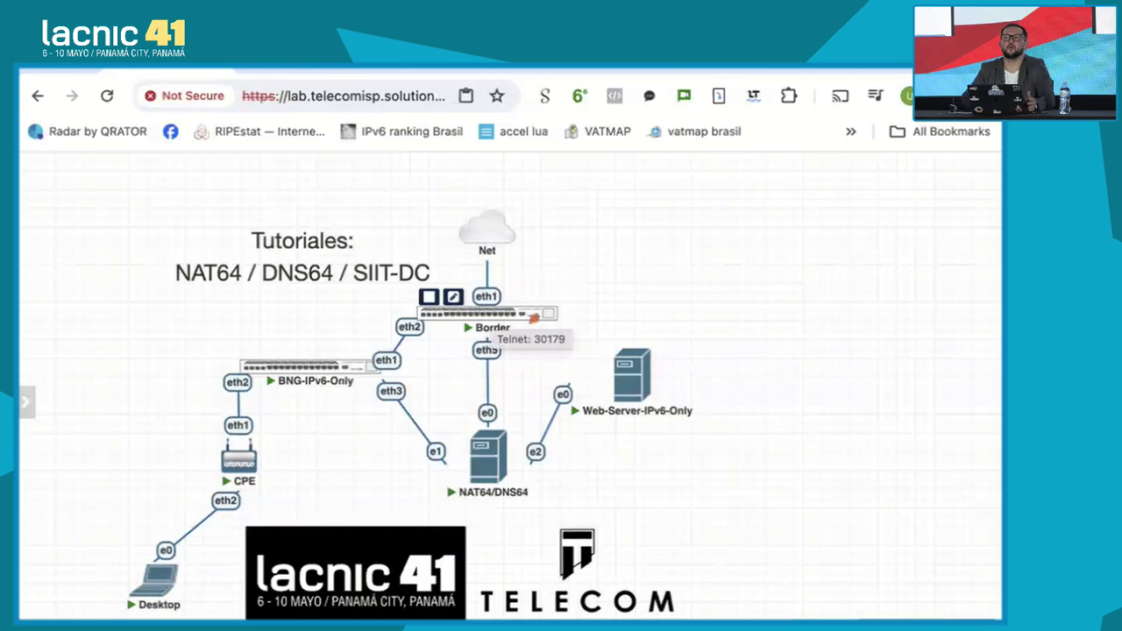
{"action": "key", "text": "ctrl+Right"}
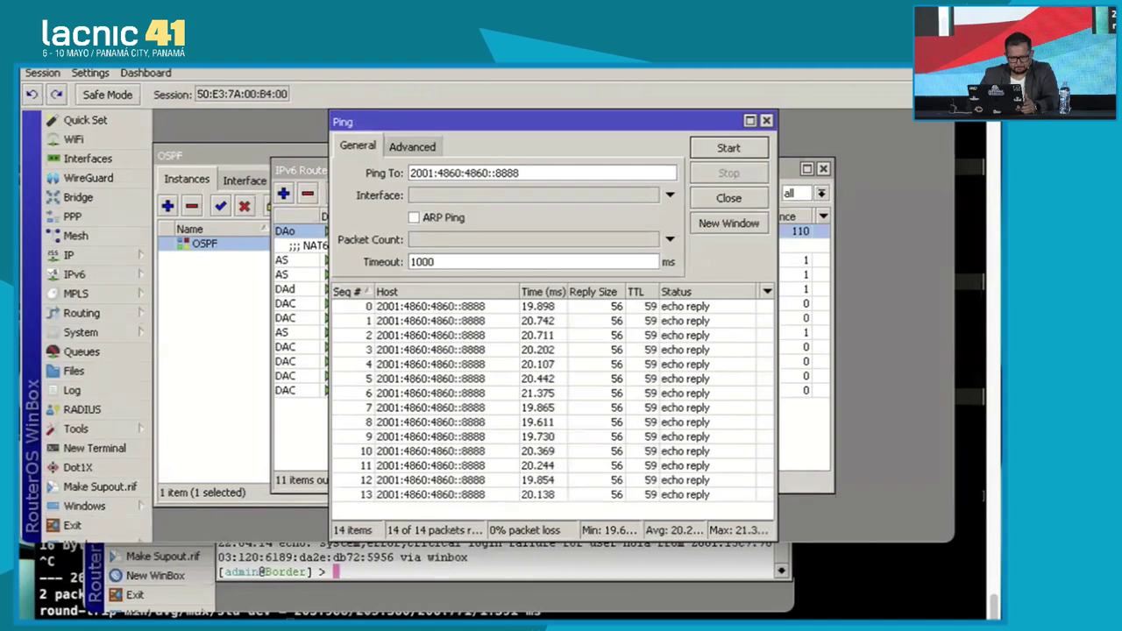
- Open a new WinBox session through RoMON agent [2602:f9e0::faca] and connect to the CPE neighbor as admin
{"action": "key", "text": "alt+Tab"}
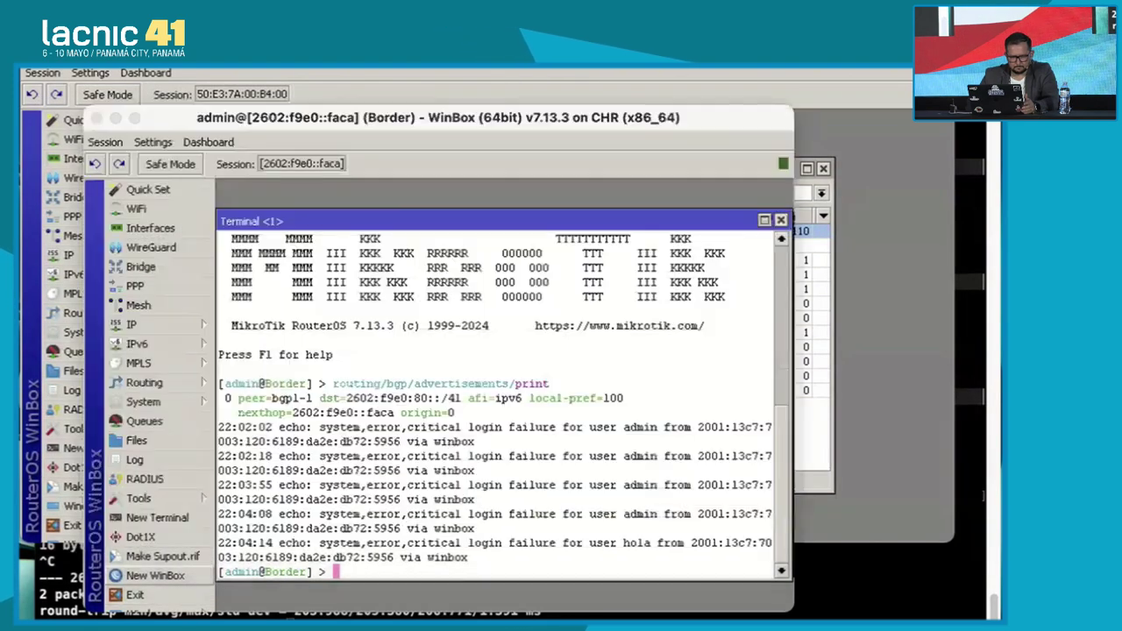
{"action": "key", "text": "alt+Tab"}
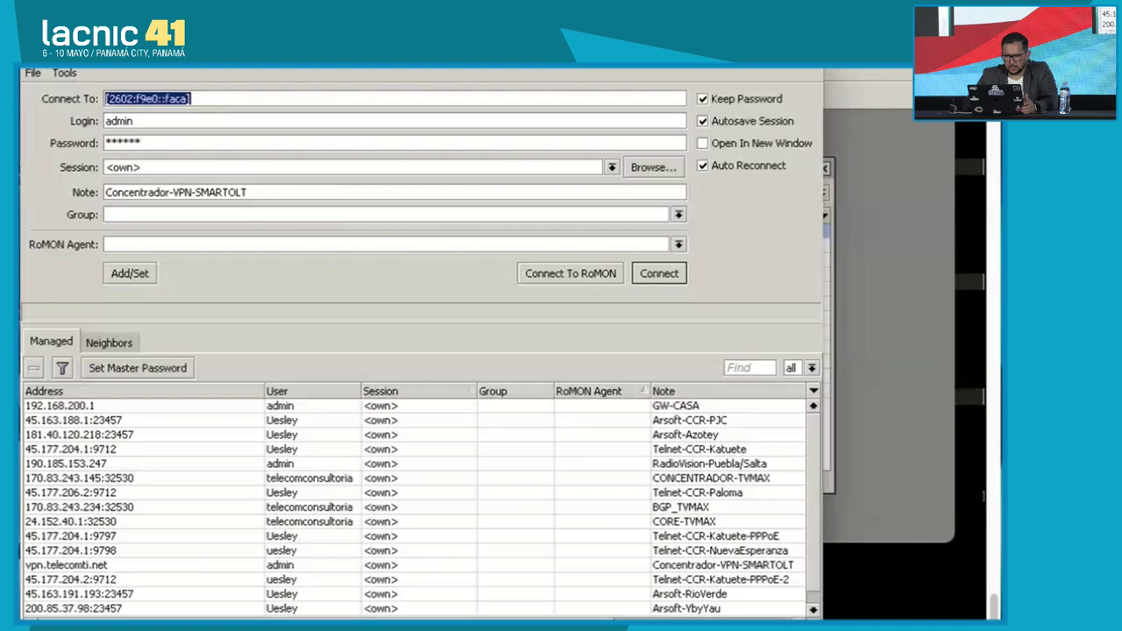
{"action": "key", "text": "Return"}
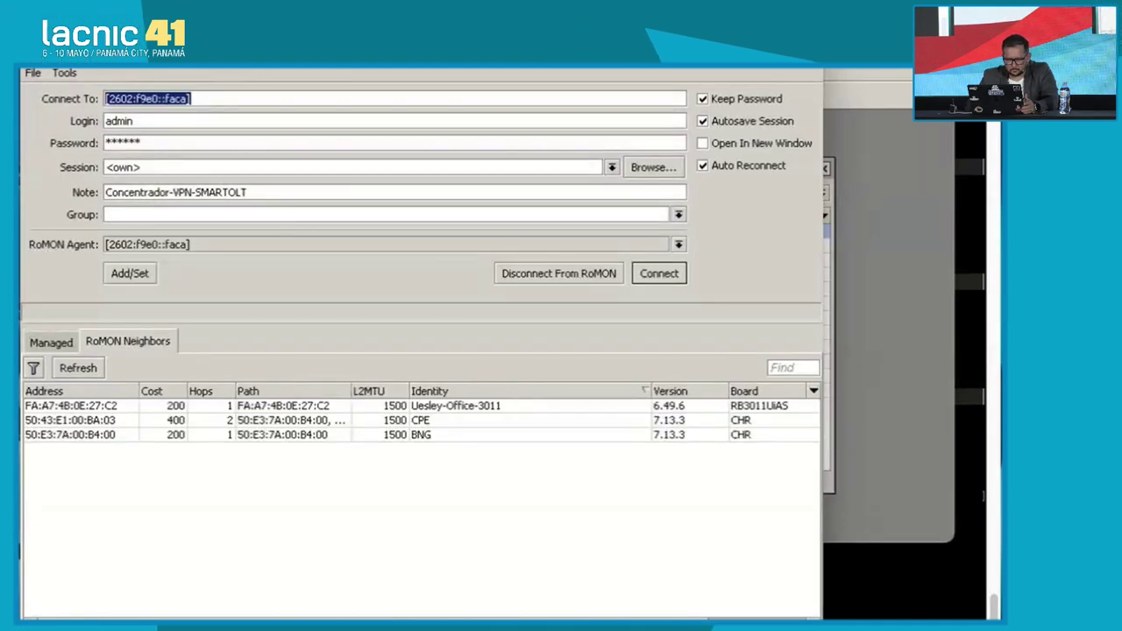
{"action": "left_click", "coordinate": [70, 420]}
{"action": "key", "text": "Return"}
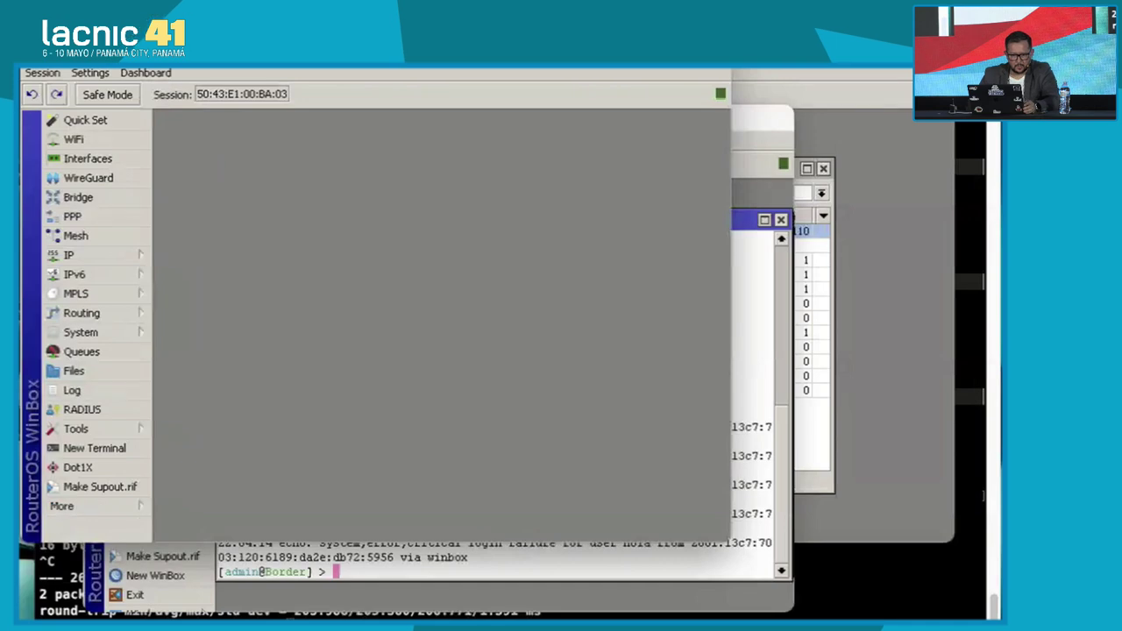
- View the CPE's DHCPv6 client list and select the prefix client on ether1
{"action": "left_click", "coordinate": [75, 274]}
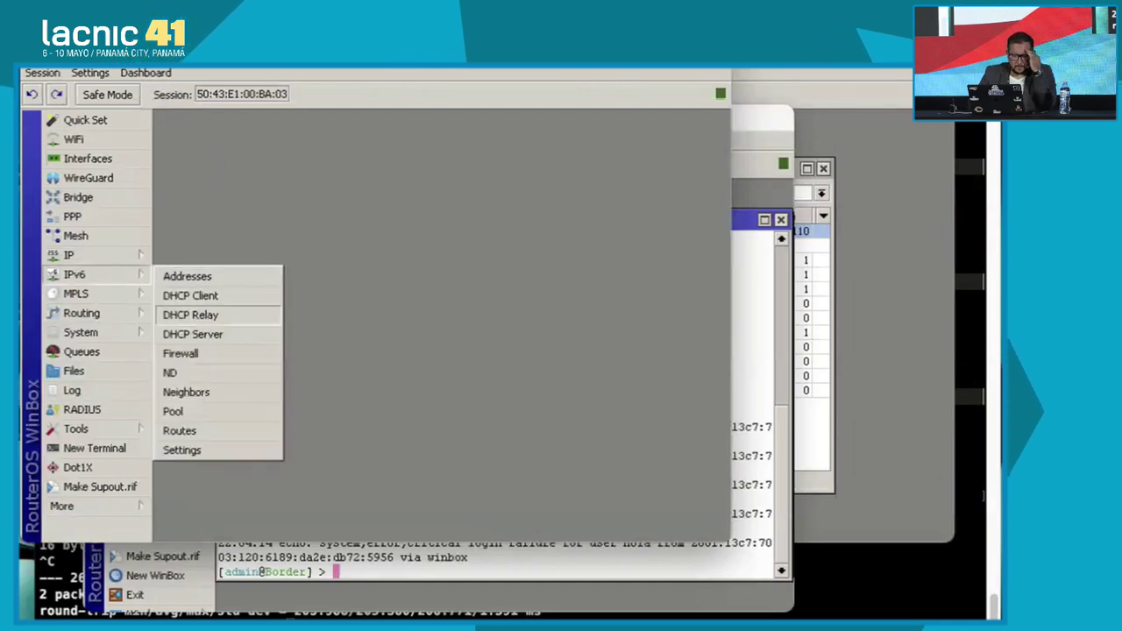
{"action": "left_click", "coordinate": [190, 295]}
{"action": "left_click", "coordinate": [202, 244]}
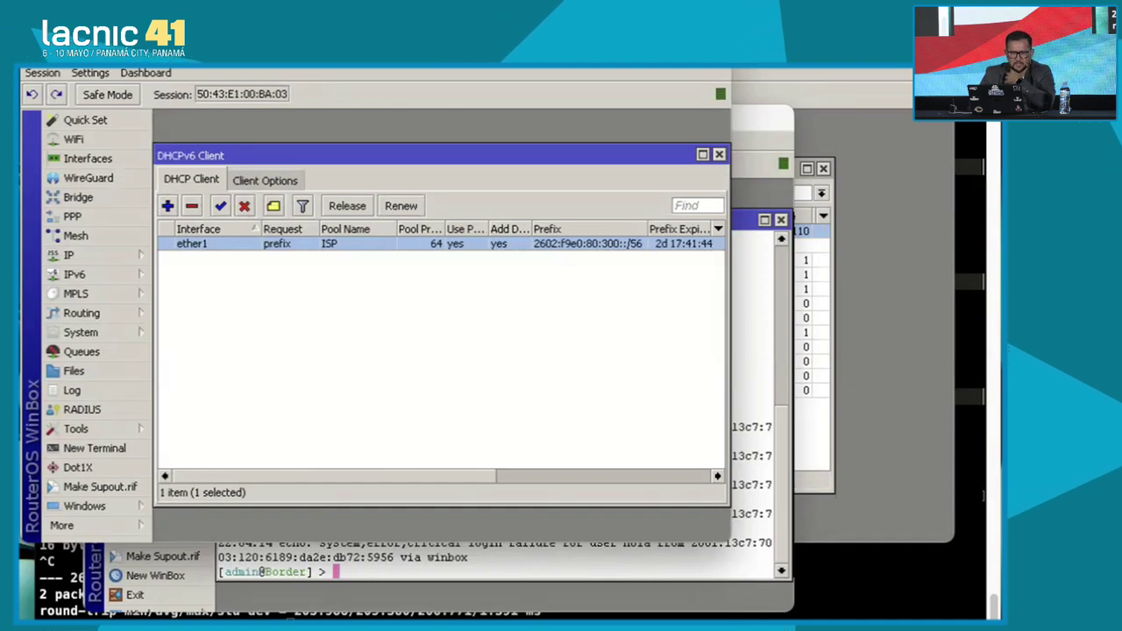
- Open the CPE's ether2 IPv6 address assigned from the ISP pool and compare it with the lab topology in the browser
{"action": "left_click", "coordinate": [74, 275]}
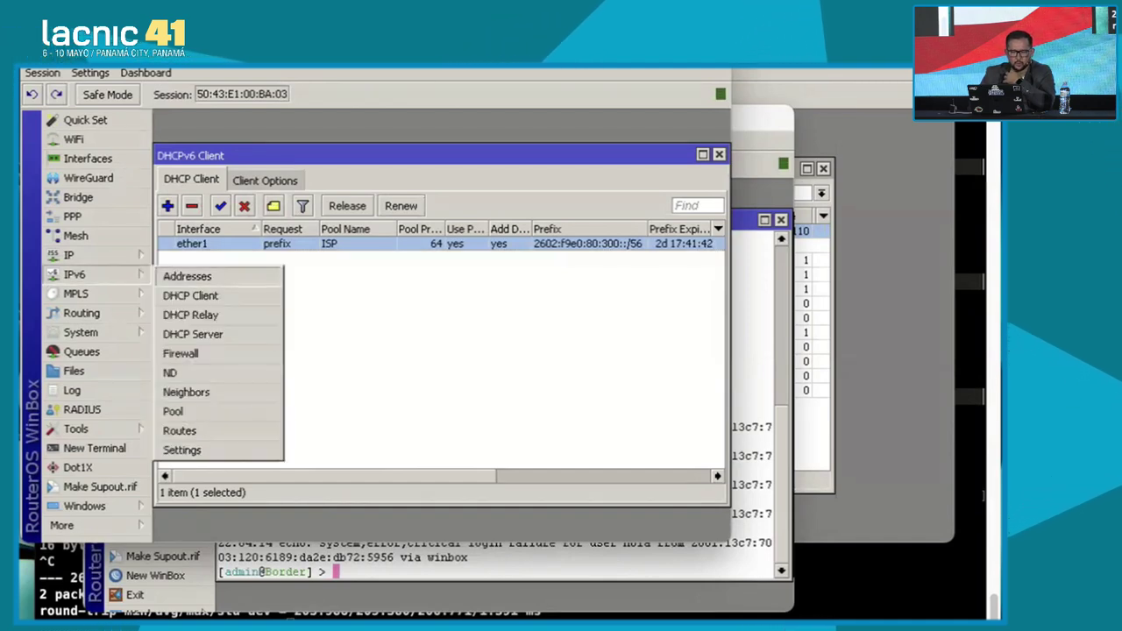
{"action": "left_click", "coordinate": [187, 276]}
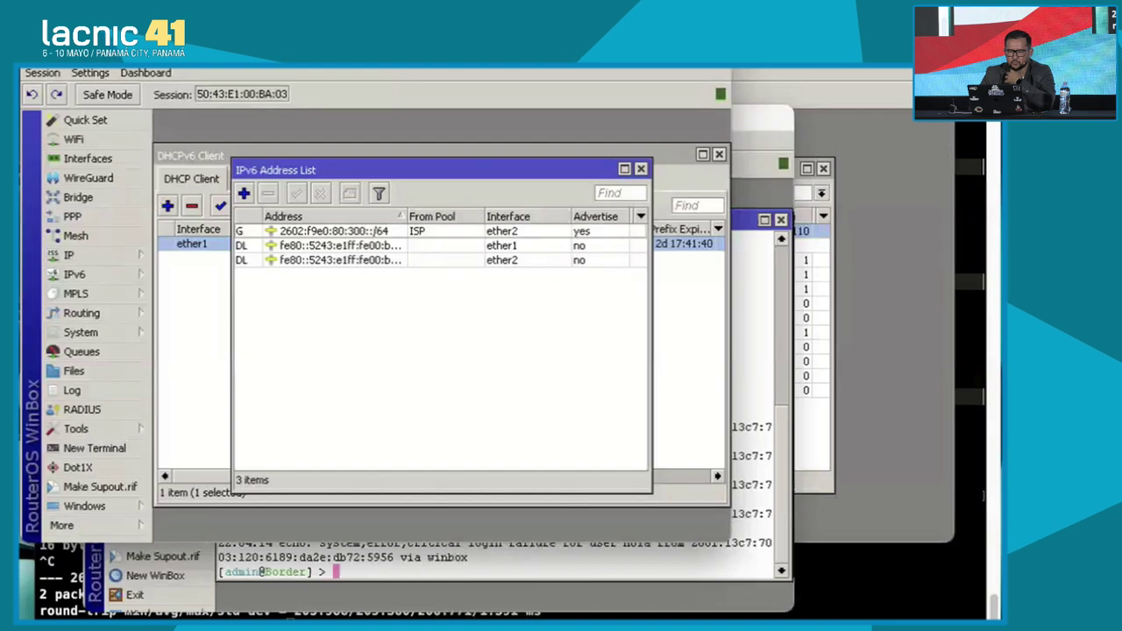
{"action": "double_click", "coordinate": [307, 230]}
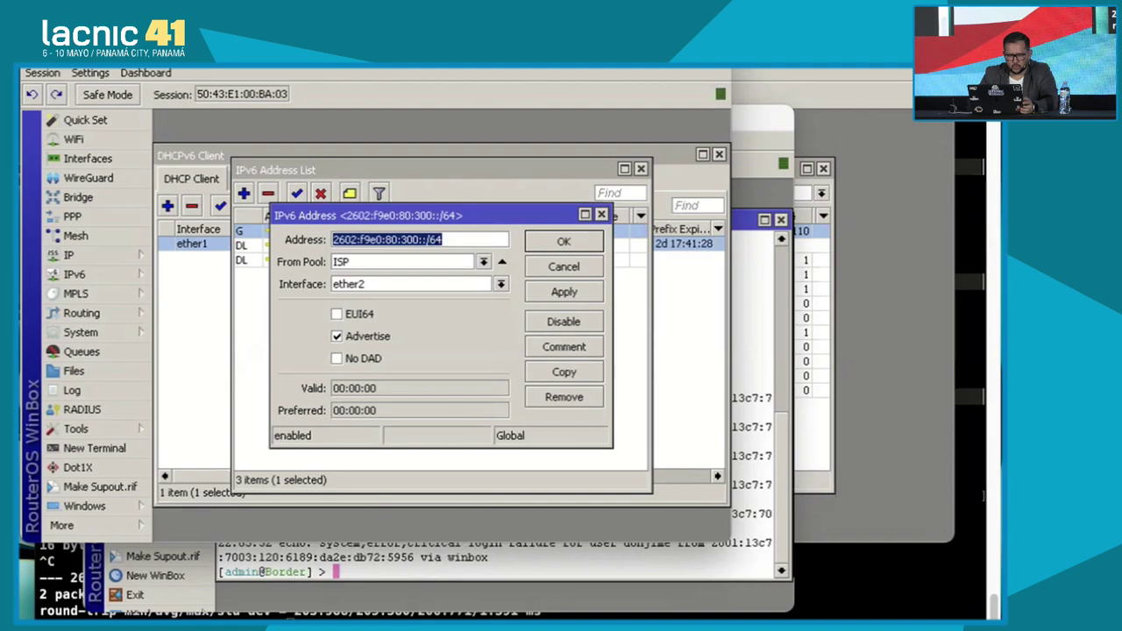
{"action": "key", "text": "ctrl+Left"}
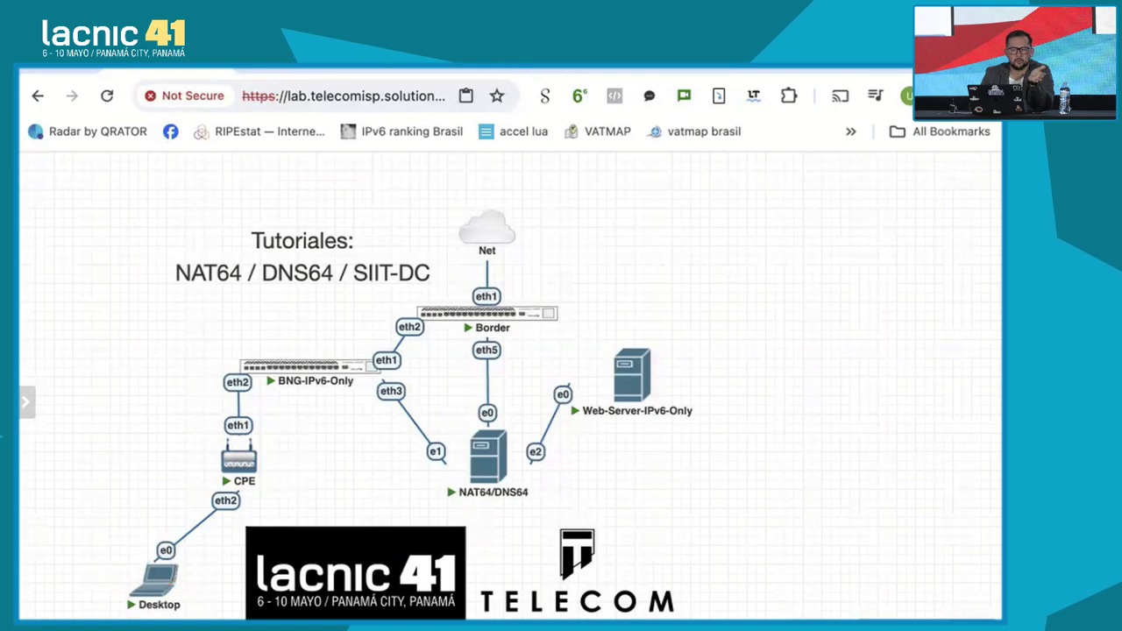
{"action": "key", "text": "ctrl+Right"}
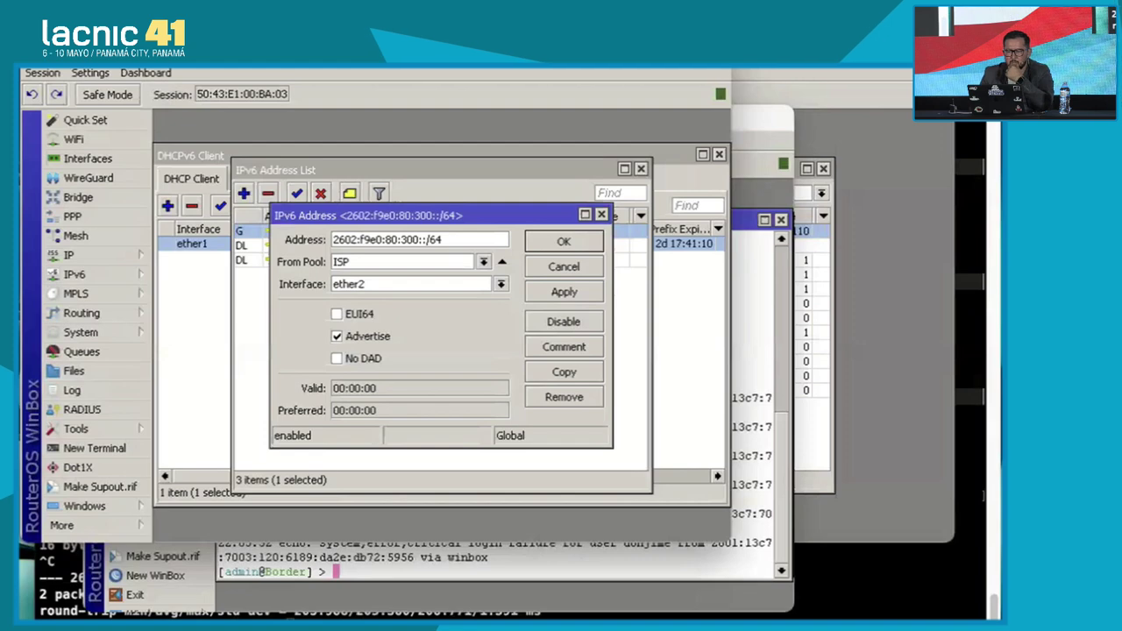
- Switch to the Desktop console in the browser, unlock it with the account password, and close Software Updater, the terminal and Firefox
{"action": "key", "text": "ctrl+Left"}
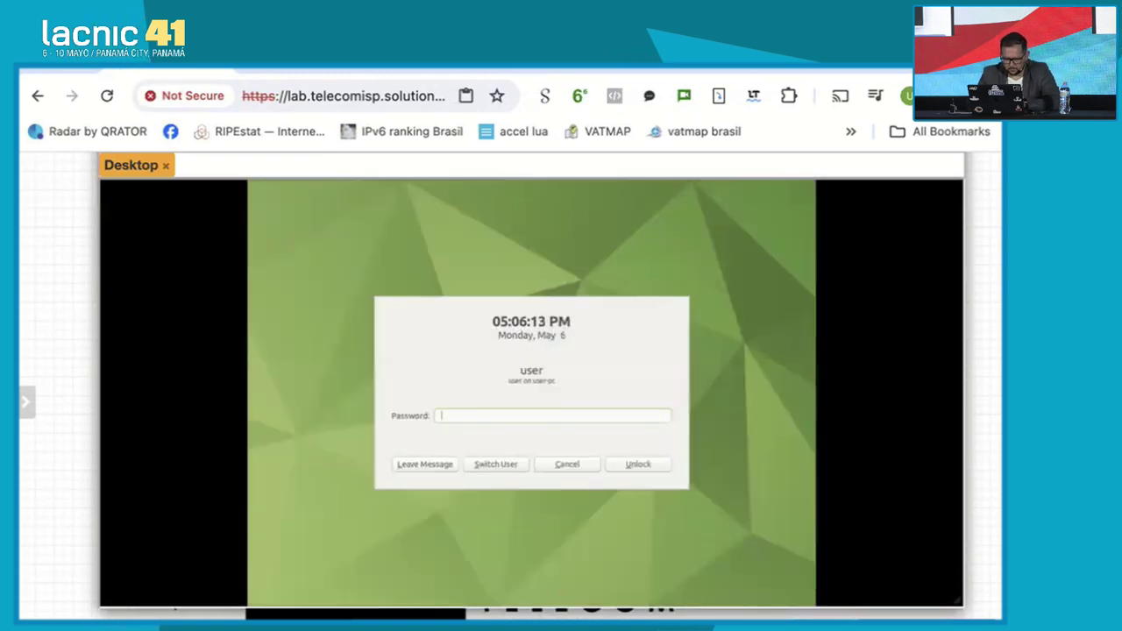
{"action": "key", "text": "Return"}
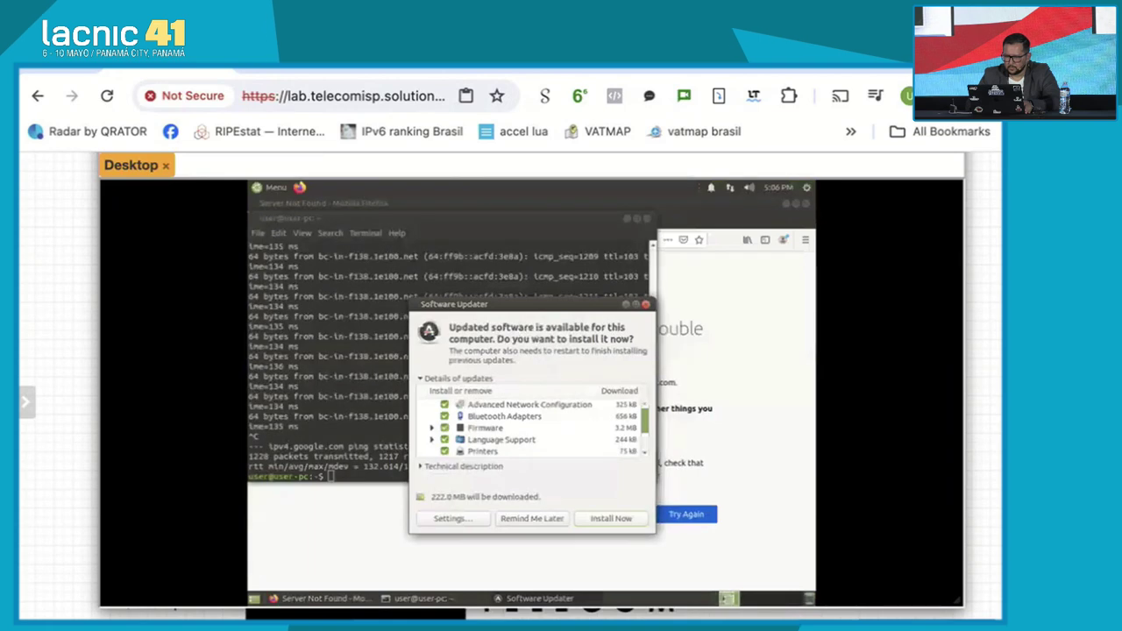
{"action": "key", "text": "alt+F4"}
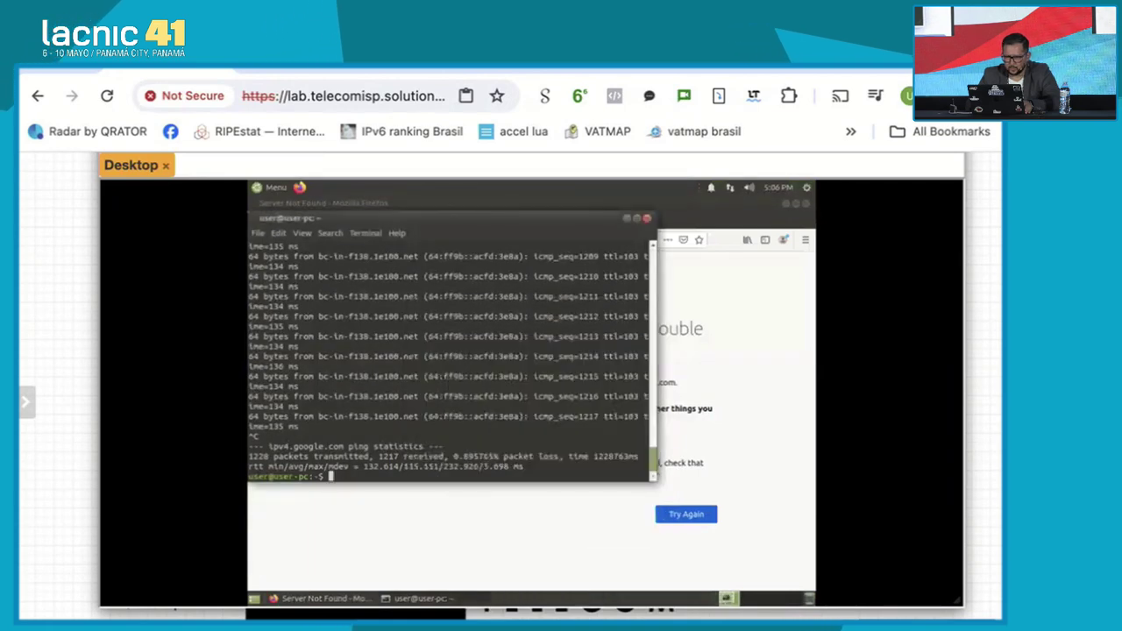
{"action": "key", "text": "alt+F4"}
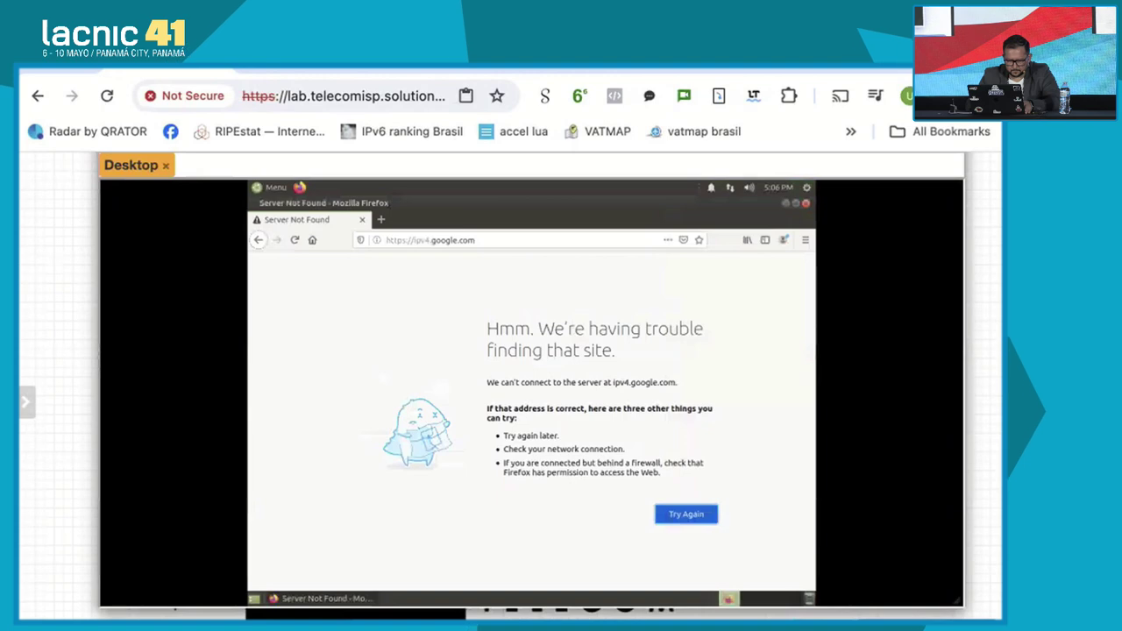
{"action": "key", "text": "alt+F4"}
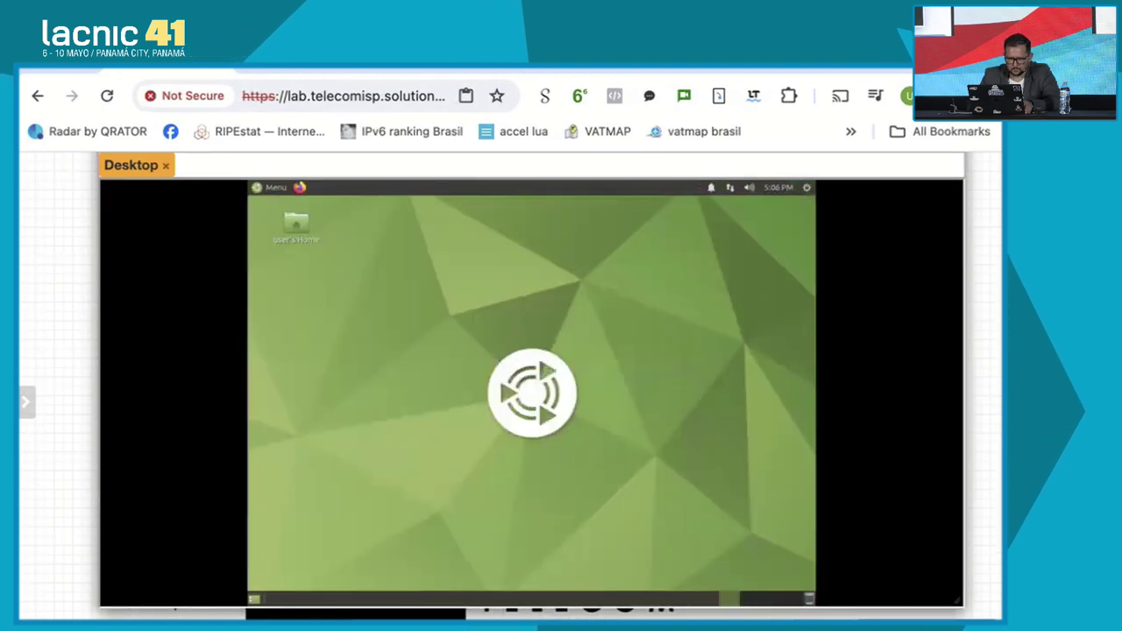
- Find and launch MATE Terminal on the Desktop client
{"action": "key", "text": "super"}
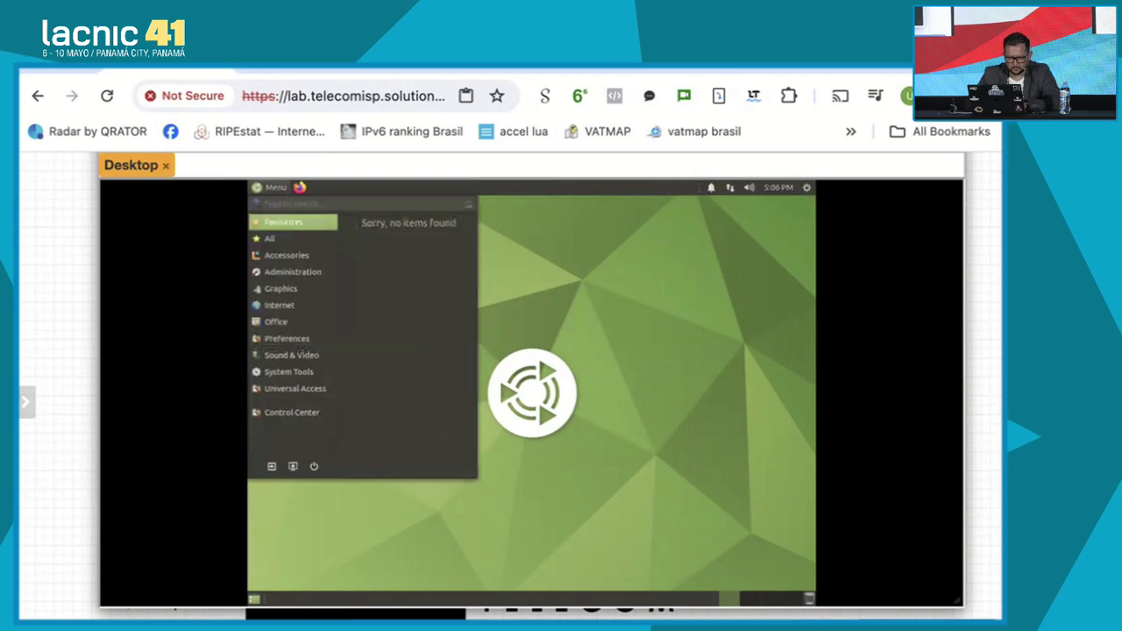
{"action": "type", "text": "terminal"}
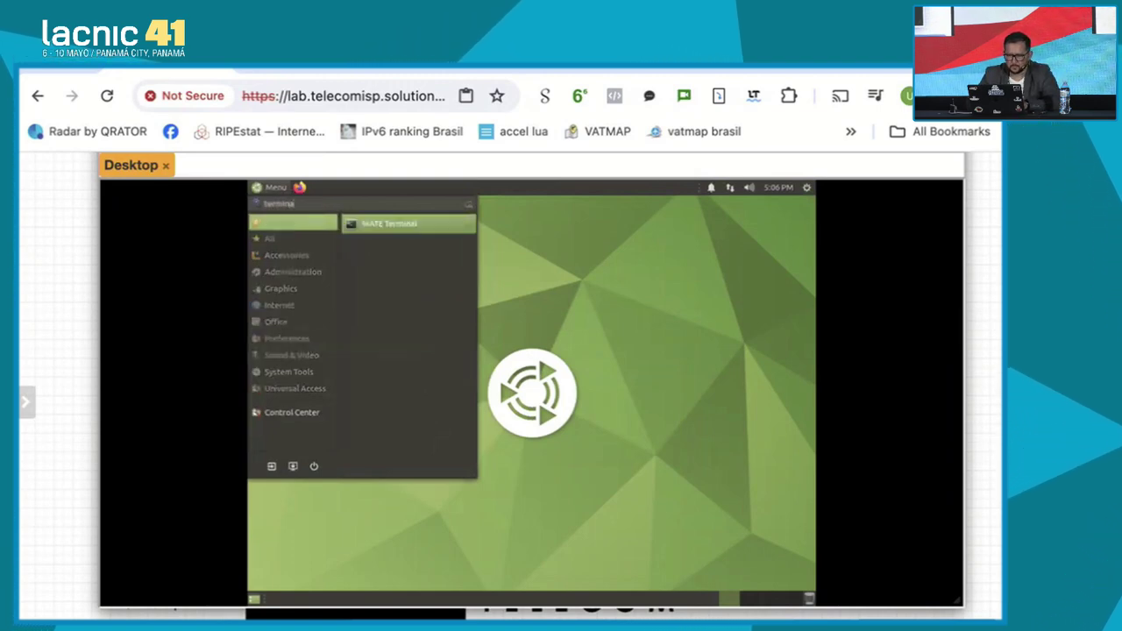
{"action": "key", "text": "Return"}
- Run ping6 to 2001:4860:4860::8888, stop it after a few replies, and list the interface addresses with ip addr show
{"action": "type", "text": "pingo"}
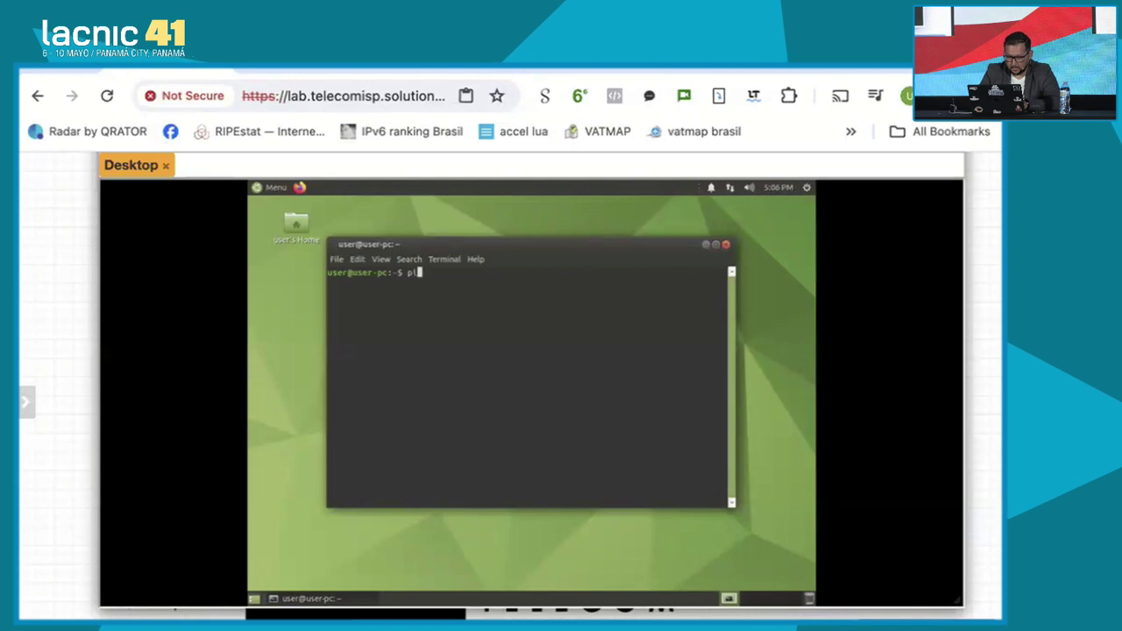
{"action": "type", "text": " 2801"}
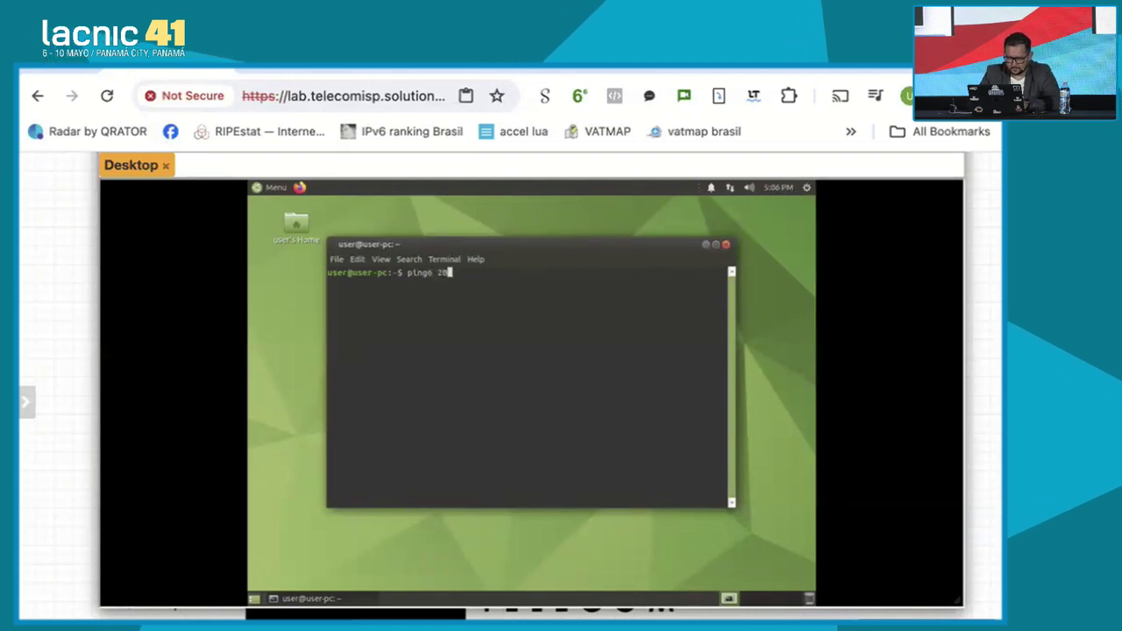
{"action": "type", "text": ":4860"}
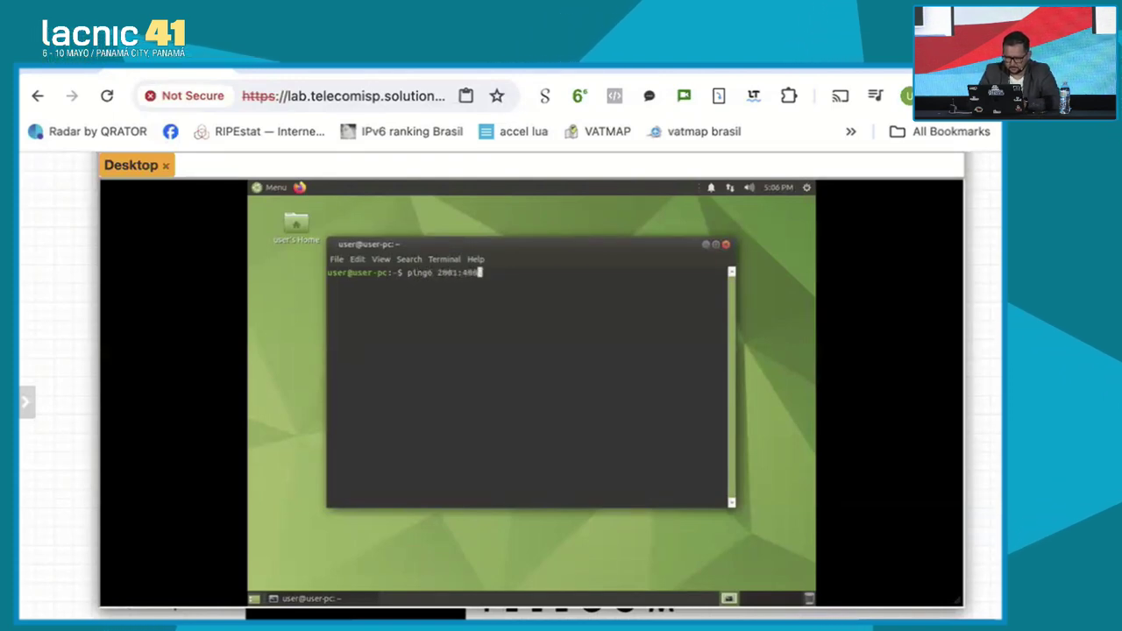
{"action": "type", "text": ":4860::8888"}
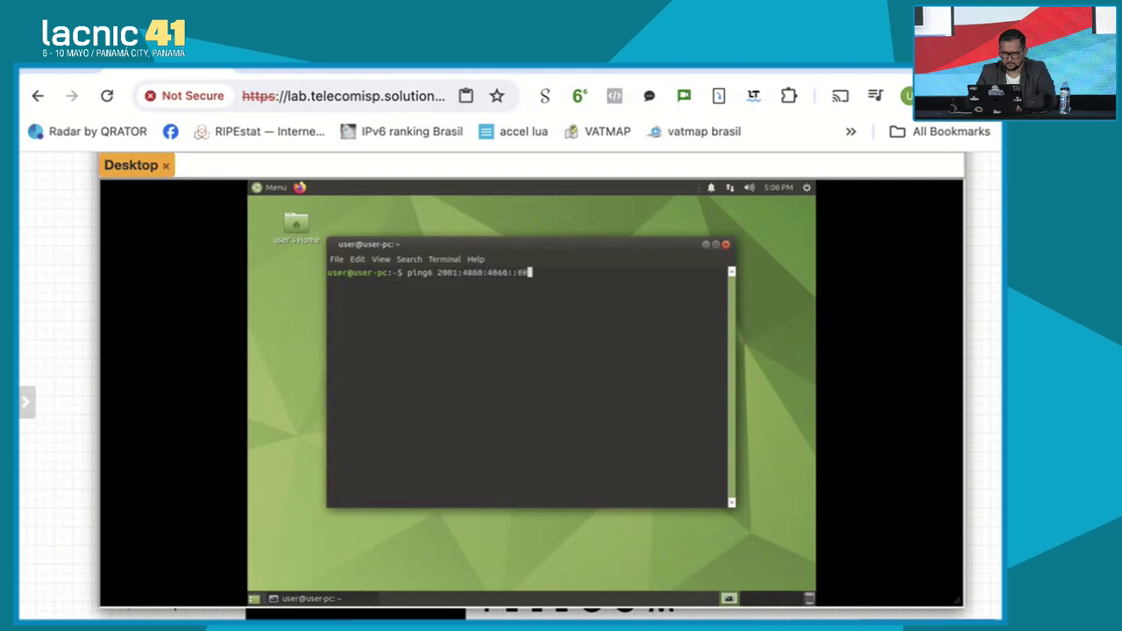
{"action": "key", "text": "Return"}
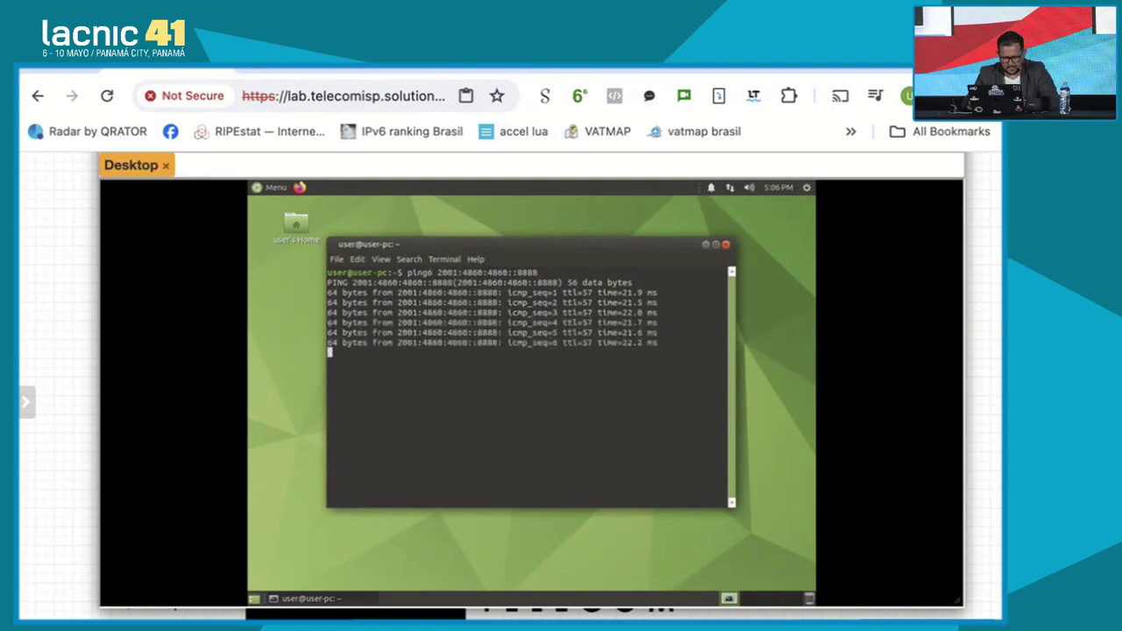
{"action": "key", "text": "ctrl+c"}
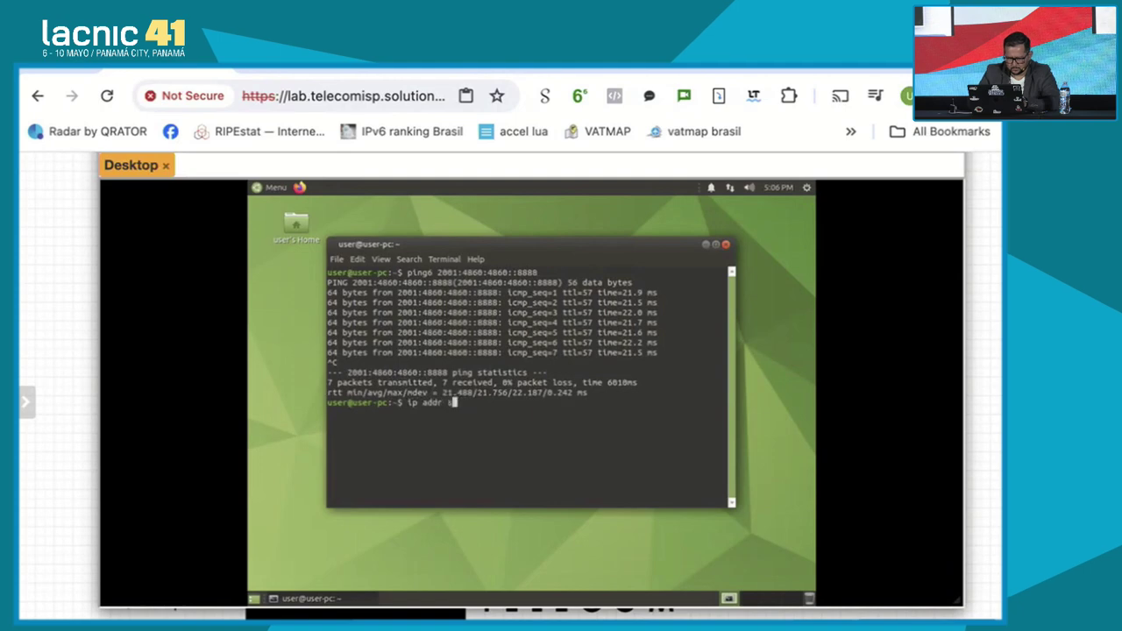
{"action": "key", "text": "Return"}
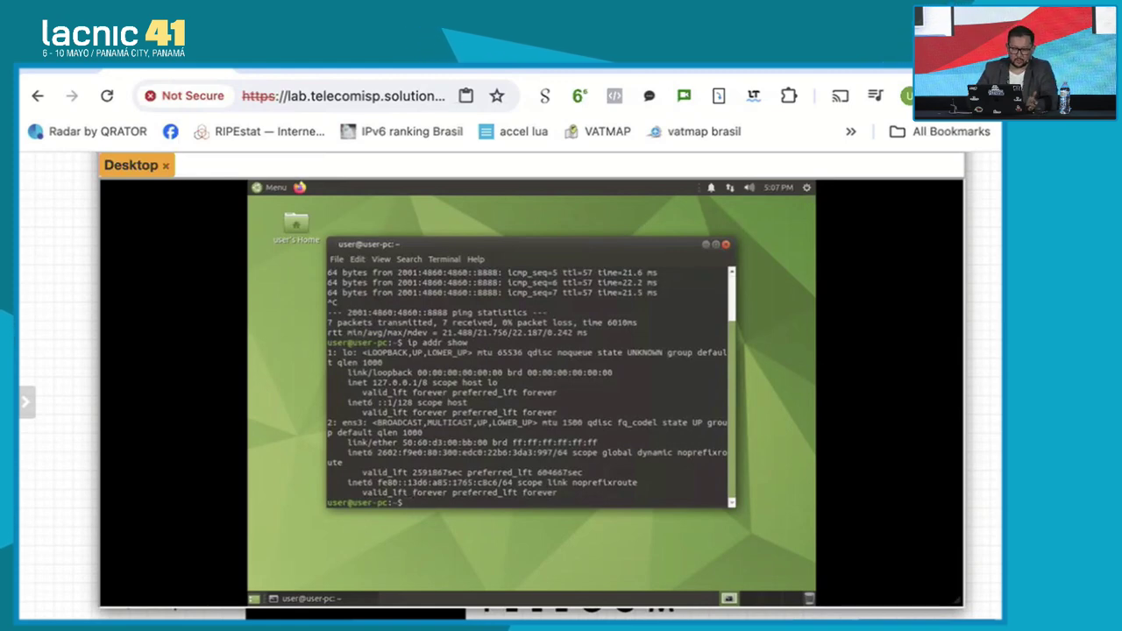
- Launch Firefox on the Desktop client and load ipv6.google.com
{"action": "left_click", "coordinate": [300, 187]}
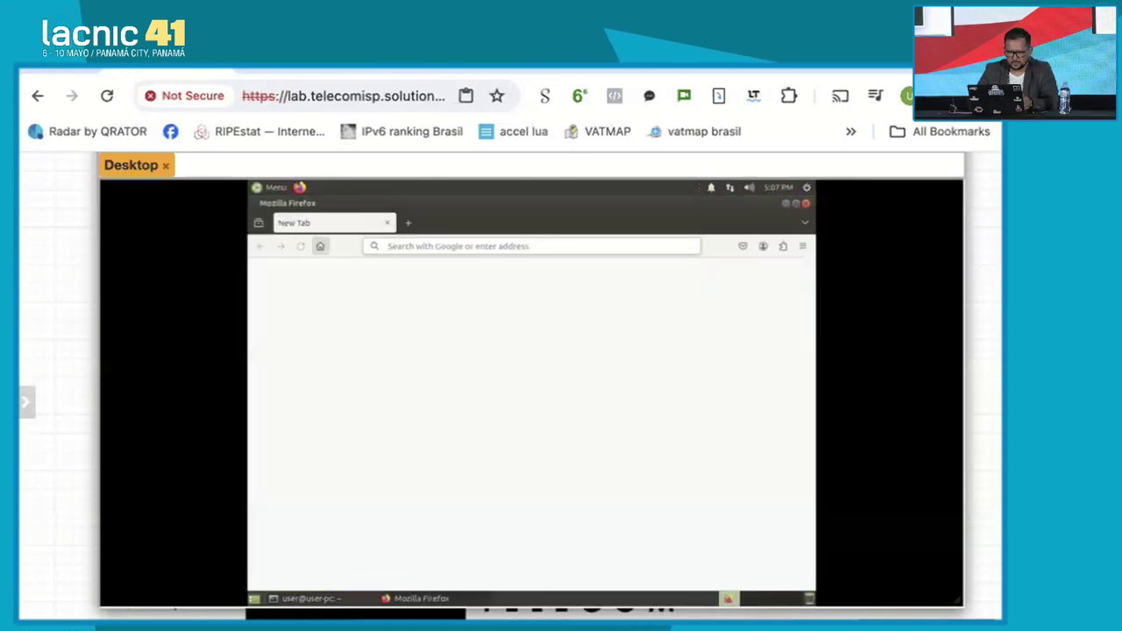
{"action": "type", "text": "ipv6"}
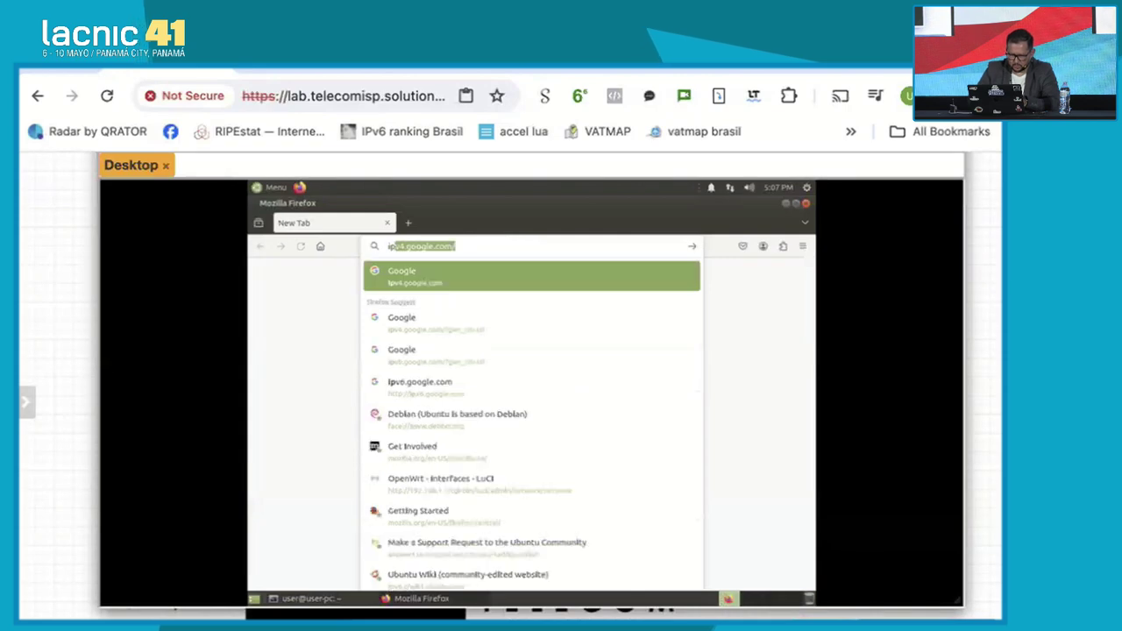
{"action": "type", "text": ".google.com"}
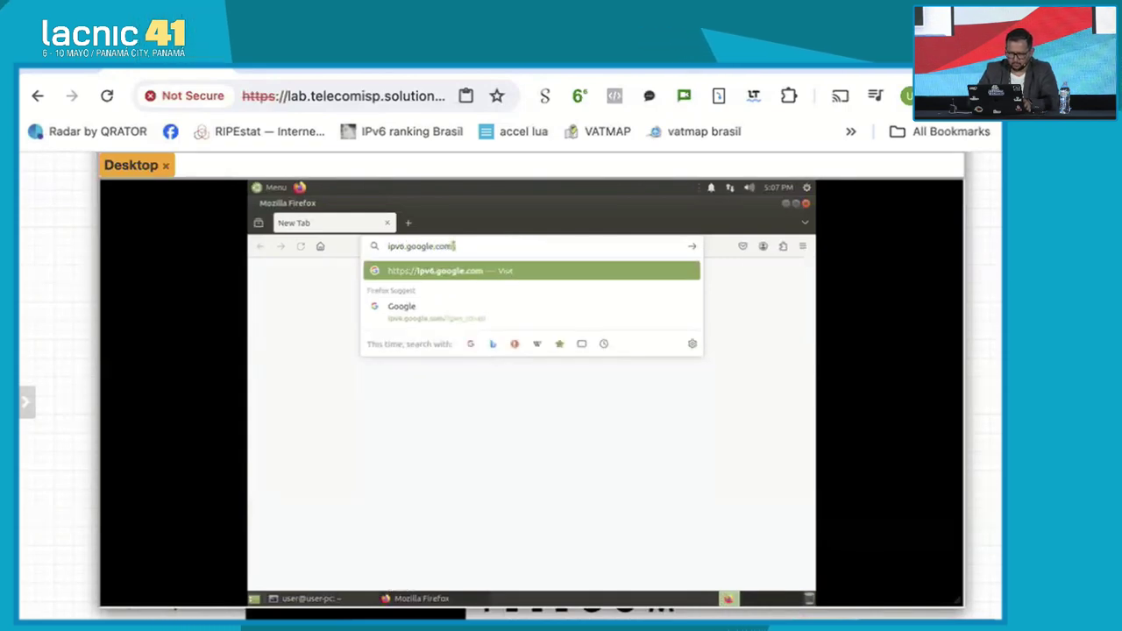
{"action": "key", "text": "Return"}
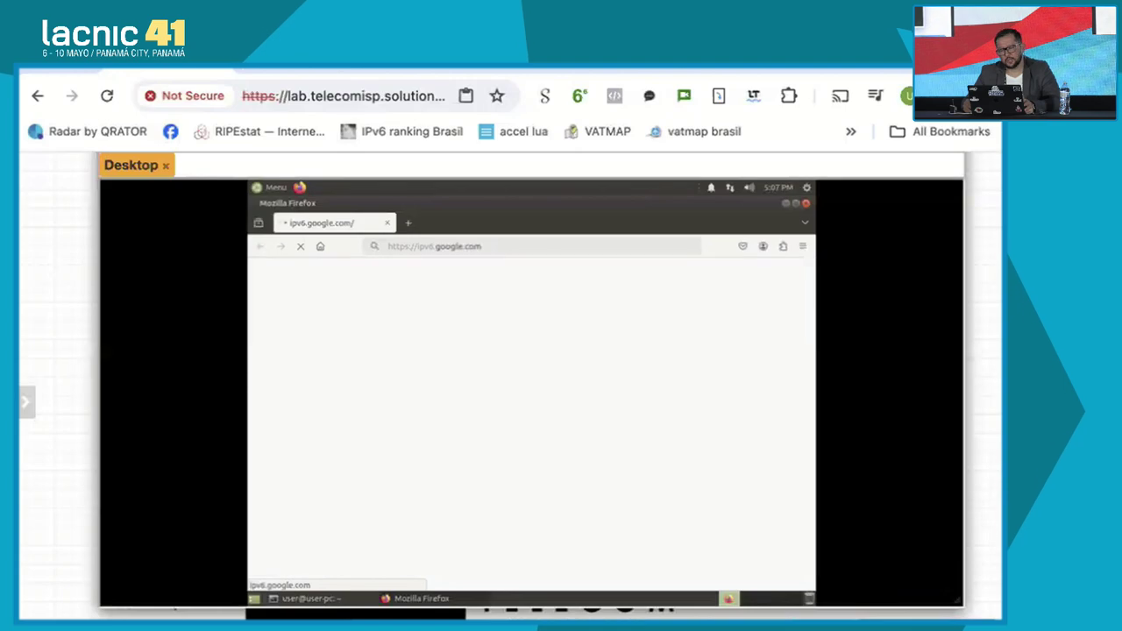
- Switch to the CPE's WinBox session and check the Tx and Rx traffic of ether1 in the interface list
{"action": "key", "text": "ctrl+Right"}
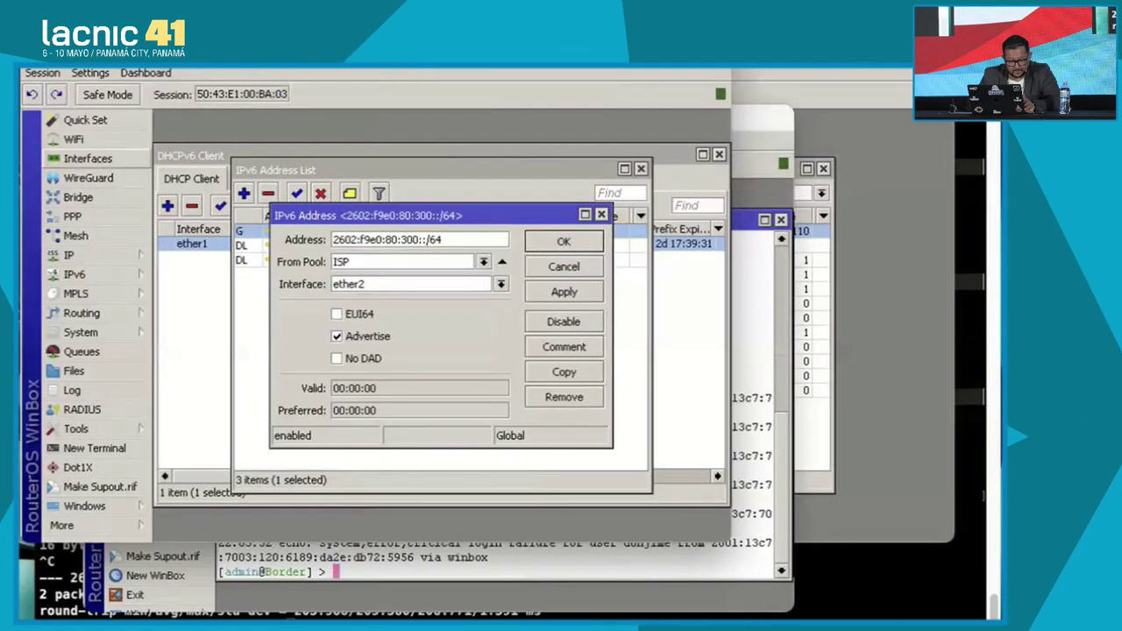
{"action": "left_click", "coordinate": [88, 159]}
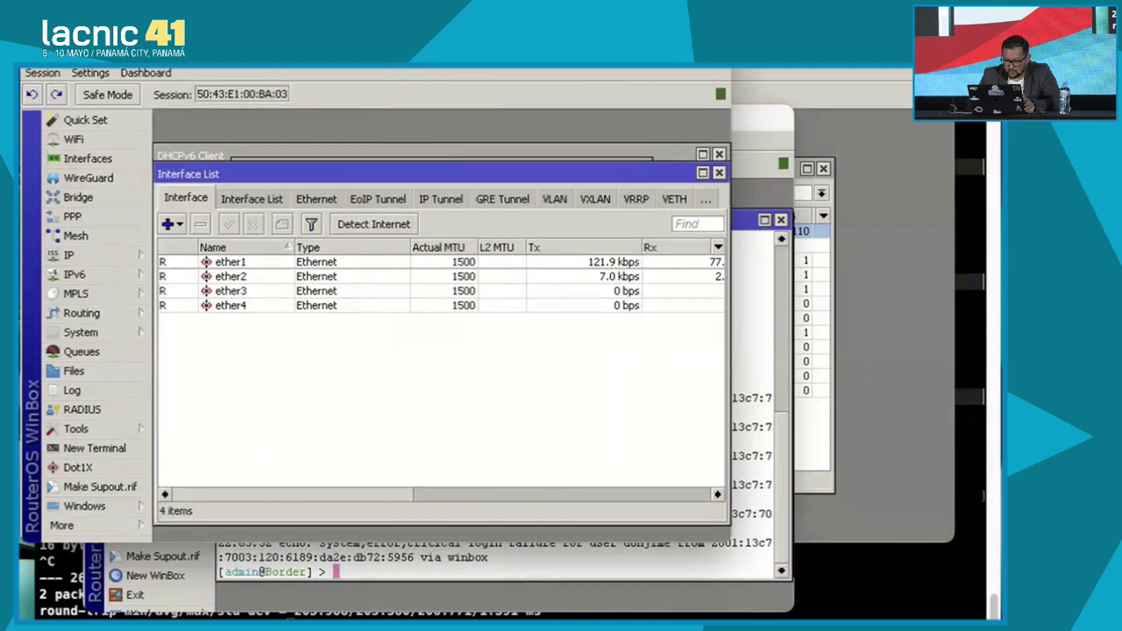
{"action": "scroll", "coordinate": [438, 368], "scroll_direction": "right", "scroll_amount": 3}
{"action": "left_click", "coordinate": [439, 261]}
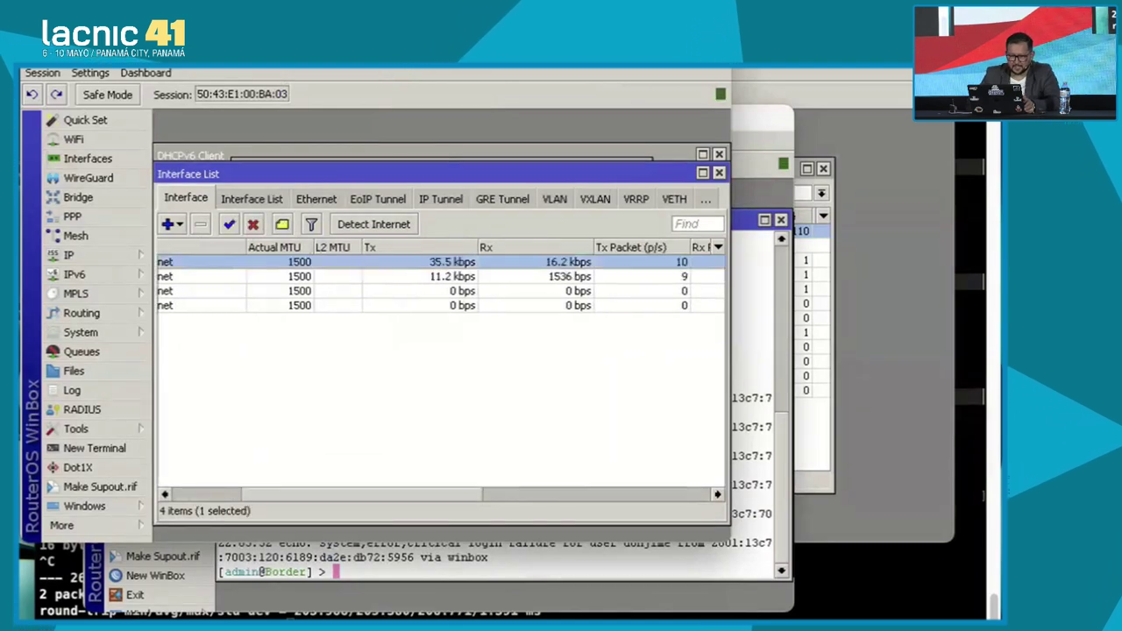
- Return to the Desktop console and load ipv6.google.com again in Firefox without the https prefix
{"action": "key", "text": "ctrl+Left"}
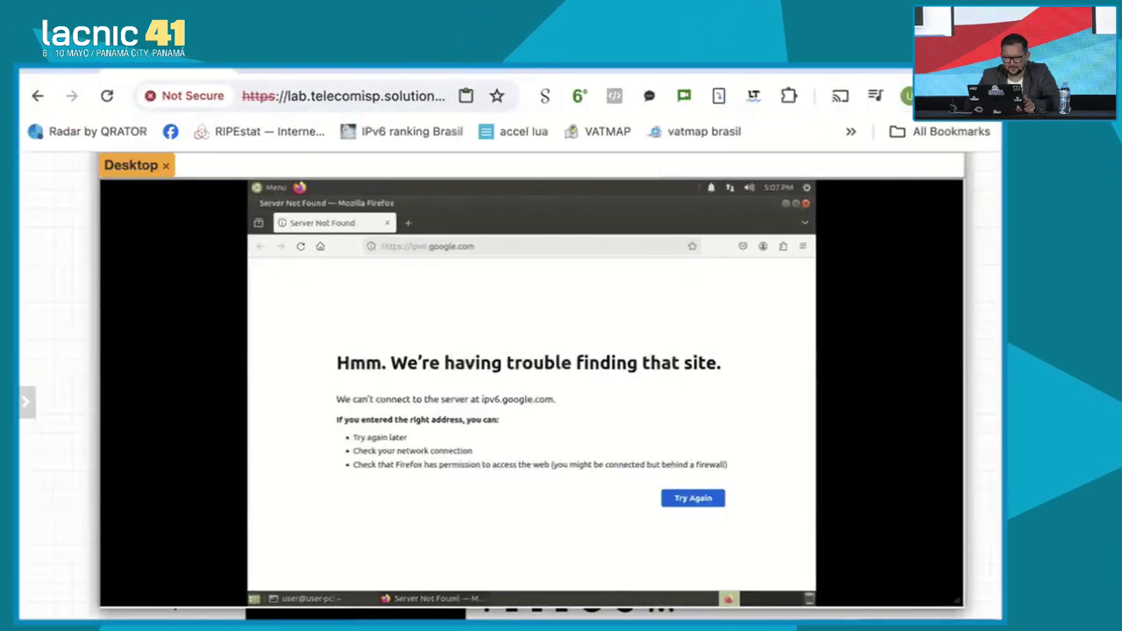
{"action": "key", "text": "ctrl+l"}
{"action": "left_click", "coordinate": [398, 247]}
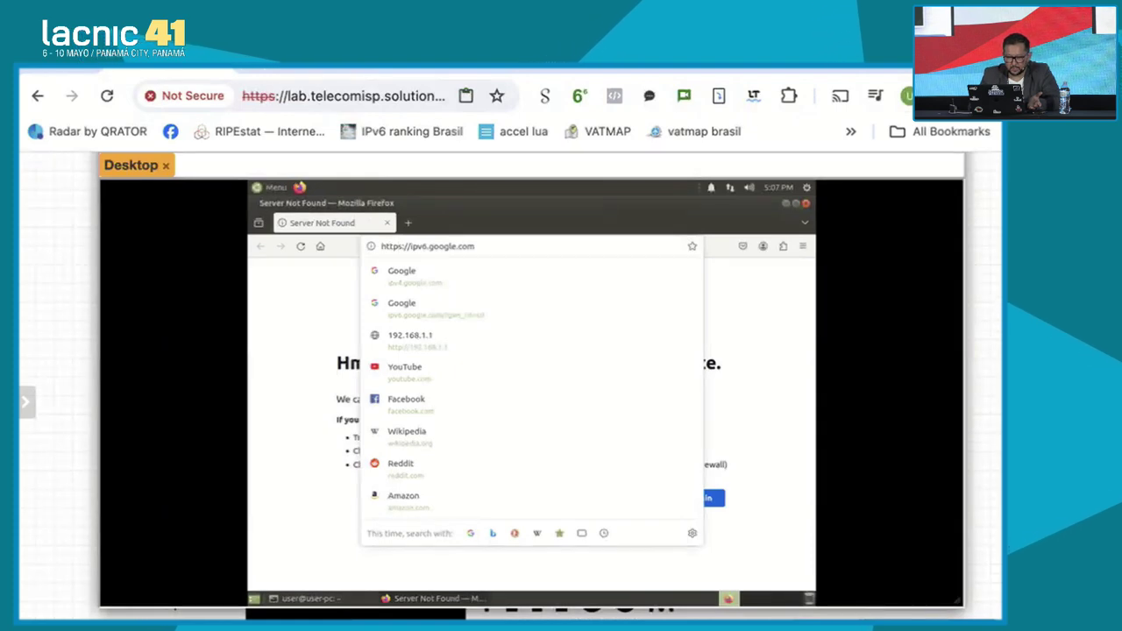
{"action": "key", "text": "BackSpace"}
{"action": "key", "text": "Return"}
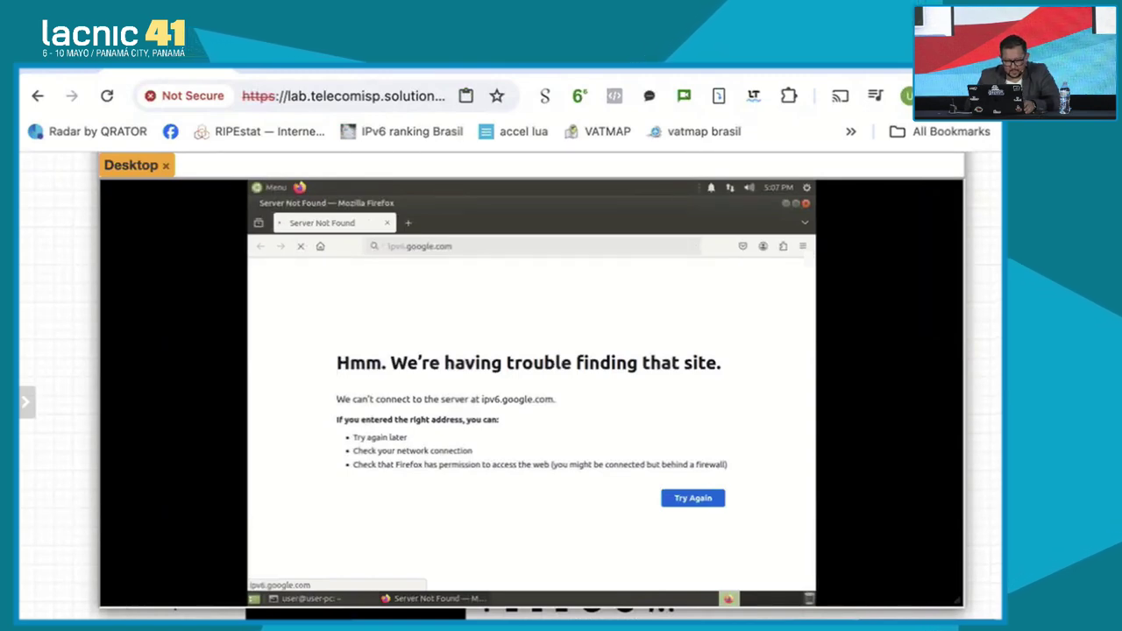
- Switch to the terminal, run ping6 ipv6.google.com and abort the command
{"action": "left_click", "coordinate": [307, 598]}
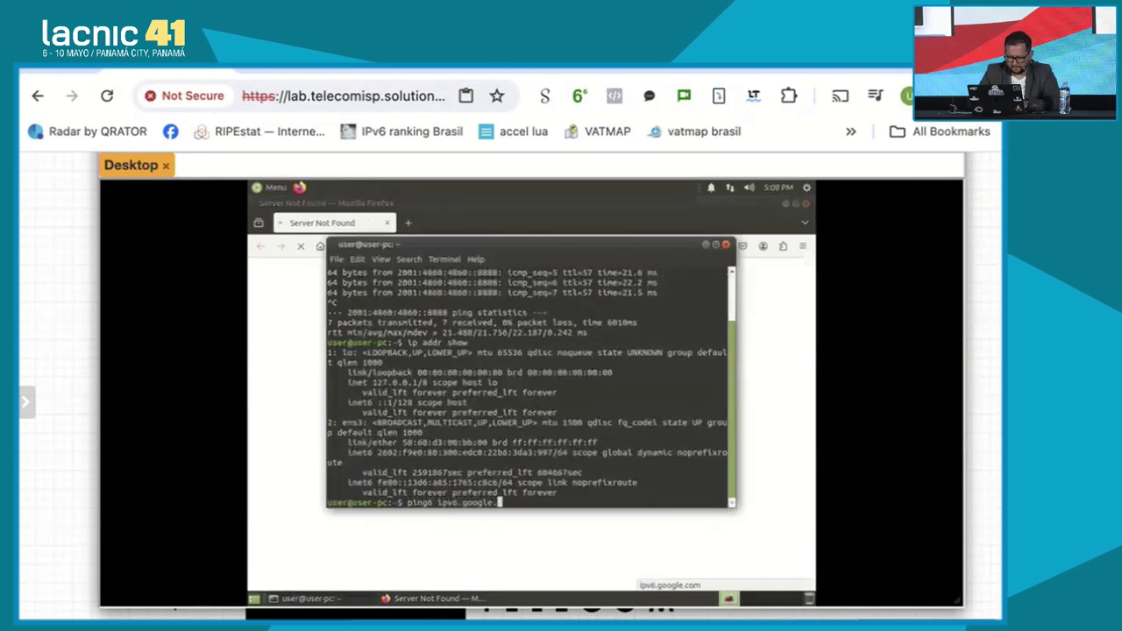
{"action": "key", "text": "Return"}
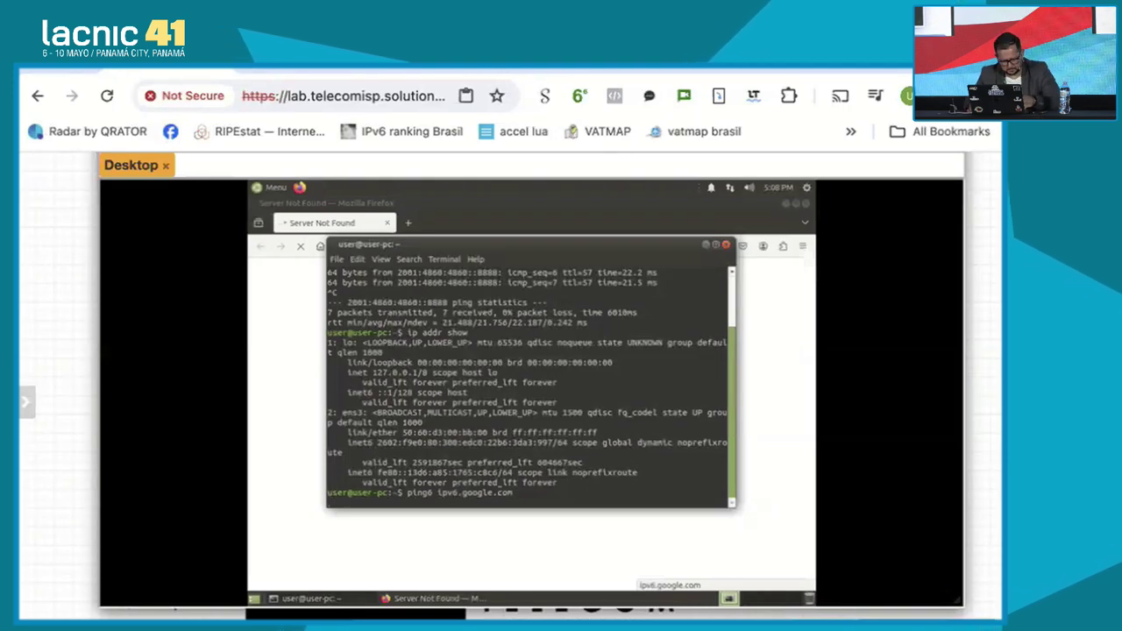
{"action": "key", "text": "ctrl+c"}
{"action": "key", "text": "Return"}
{"action": "key", "text": "Return"}
{"action": "key", "text": "Return"}
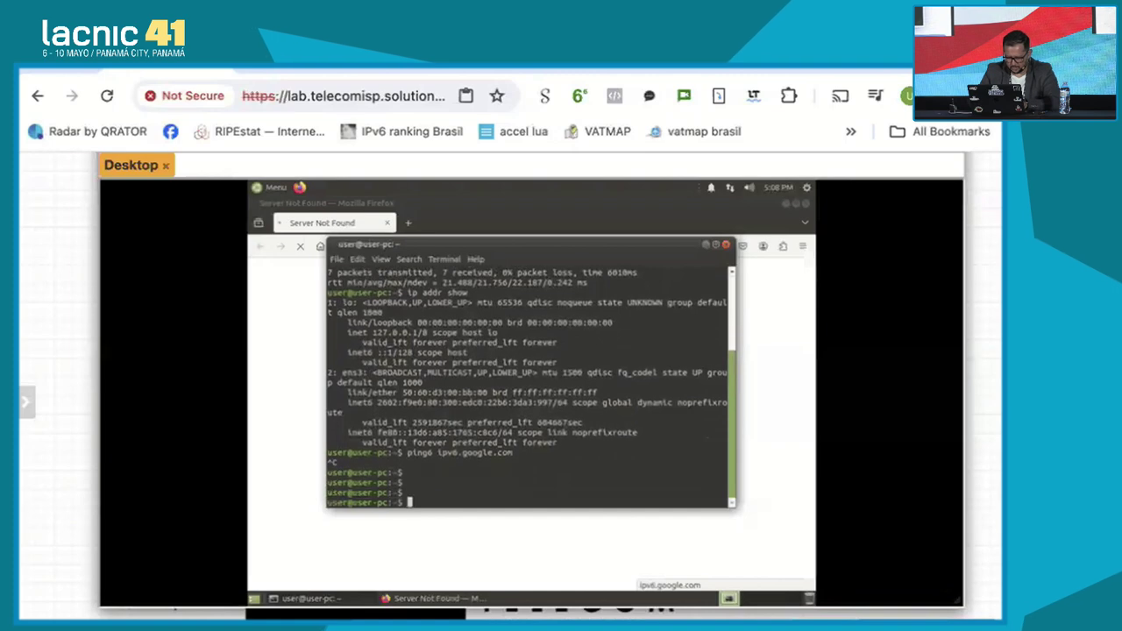
{"action": "key", "text": "Return"}
{"action": "type", "text": "vi /etc/res"}
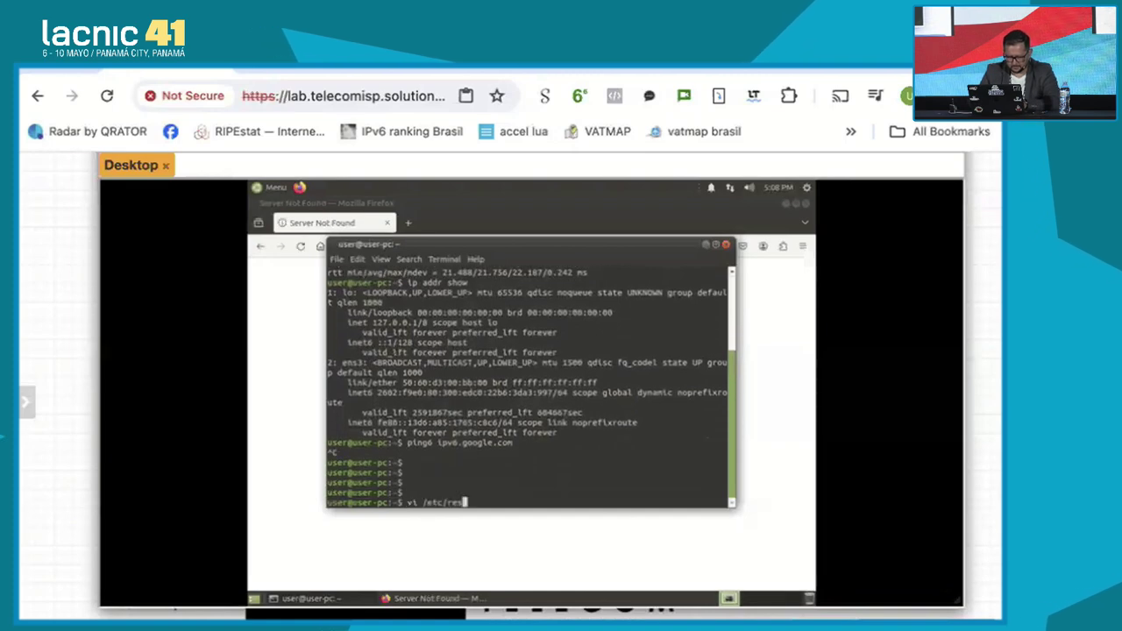
{"action": "type", "text": "olv.co"}
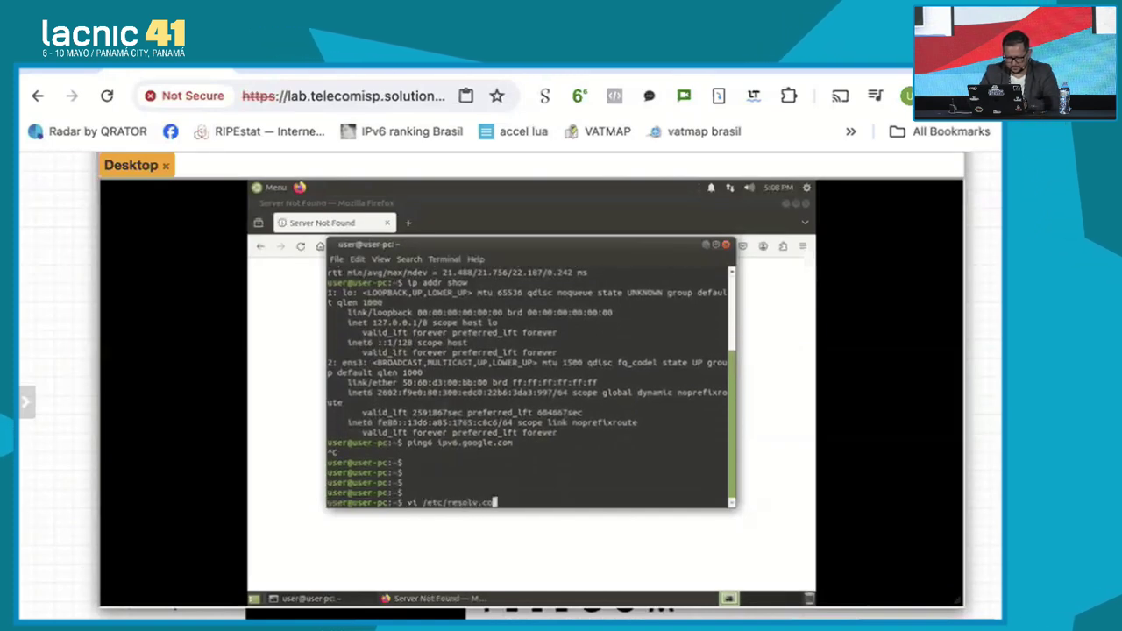
{"action": "type", "text": "nf"}
{"action": "key", "text": "Return"}
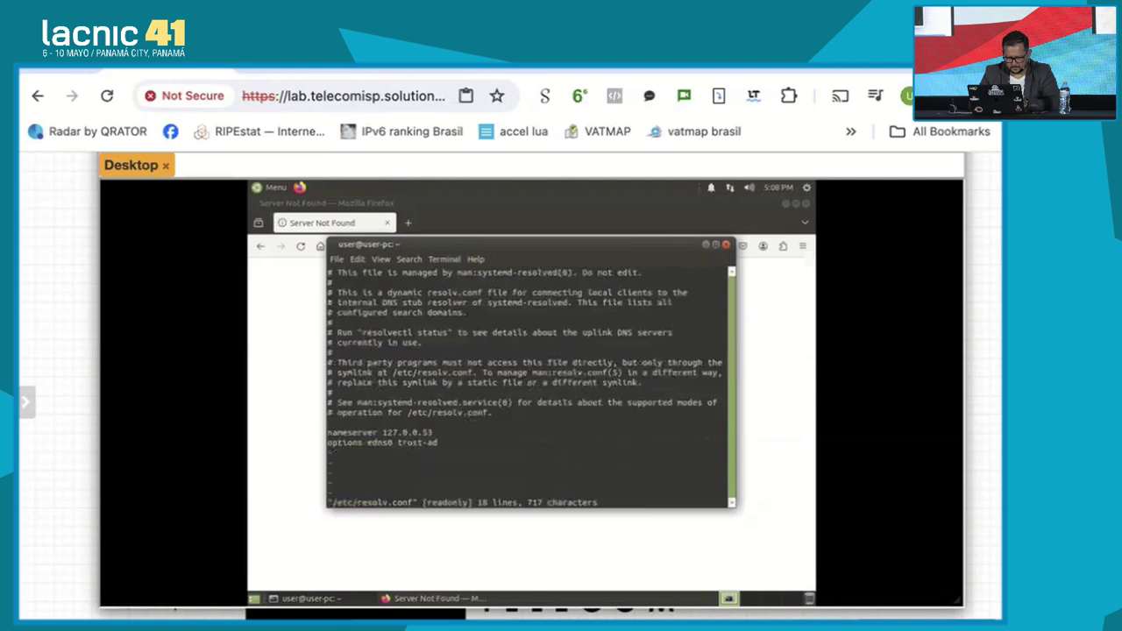
{"action": "key", "text": "i"}
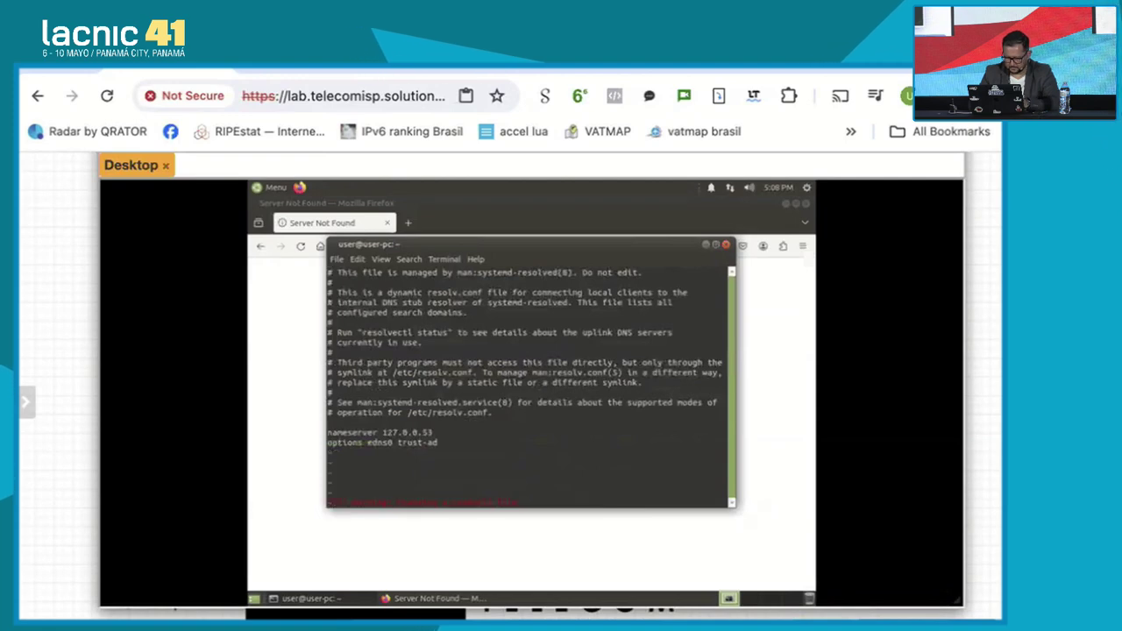
{"action": "key", "text": "Escape"}
{"action": "key", "text": "1"}
{"action": "key", "text": "6"}
{"action": "key", "text": "d"}
{"action": "key", "text": "d"}
{"action": "type", "text": "q!"}
{"action": "key", "text": "Return"}
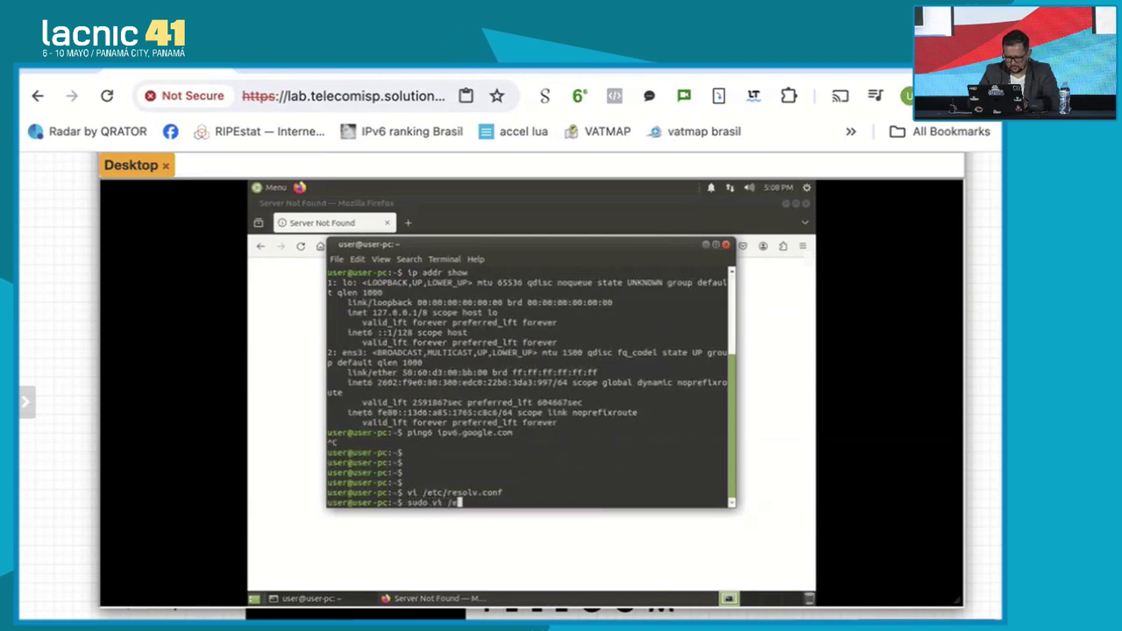
- Open /etc/resolv.conf in vi with sudo, authenticating with the account password
{"action": "type", "text": "nf"}
{"action": "key", "text": "Return"}
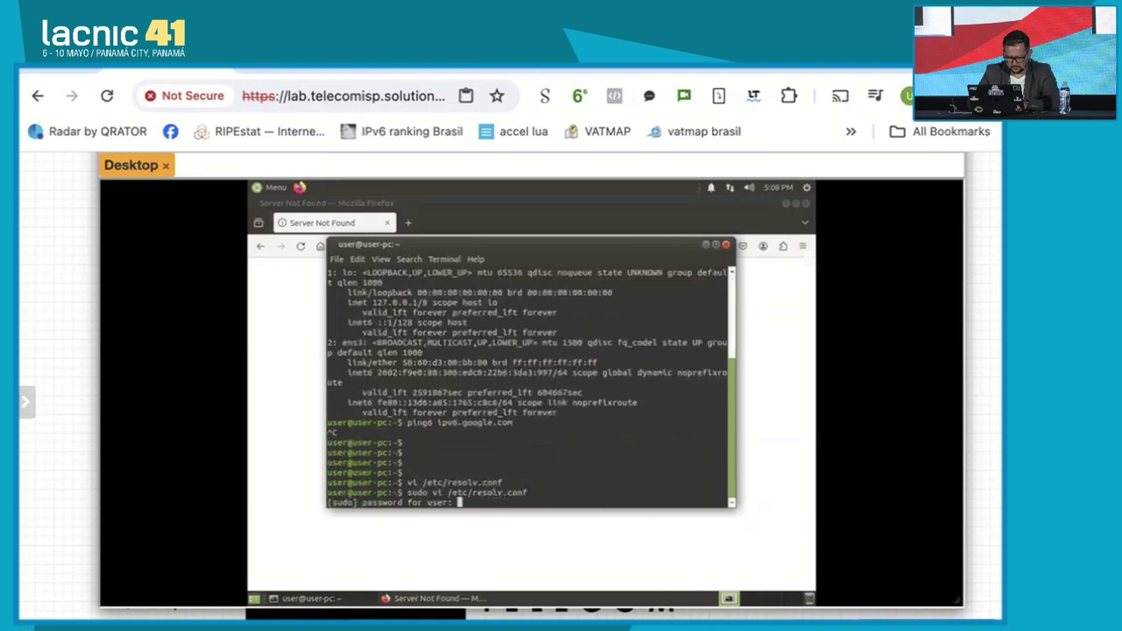
{"action": "key", "text": "Return"}
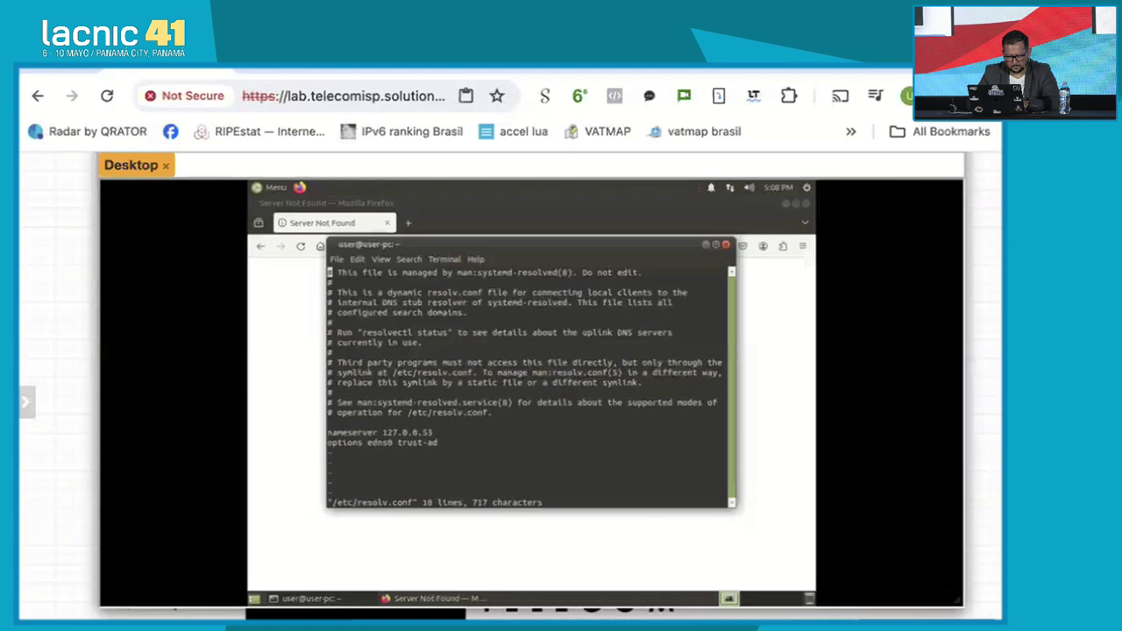
- Delete all existing lines of /etc/resolv.conf, including the comments, the nameserver and the options line
{"action": "scroll", "coordinate": [530, 386], "scroll_direction": "down", "scroll_amount": 3}
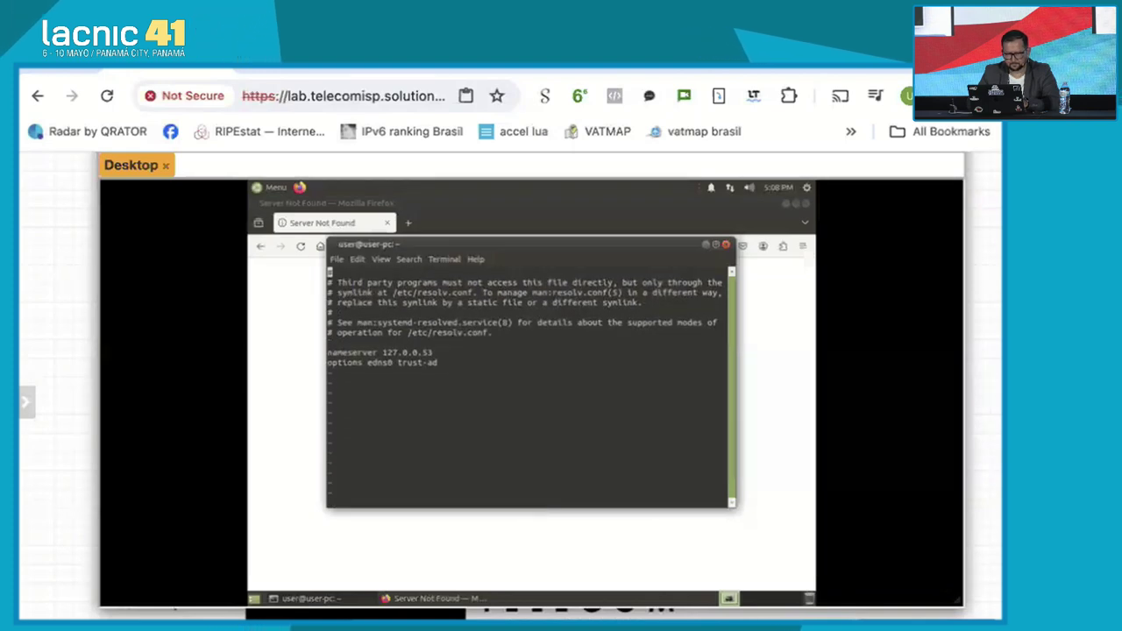
{"action": "scroll", "coordinate": [530, 385], "scroll_direction": "down", "scroll_amount": 2}
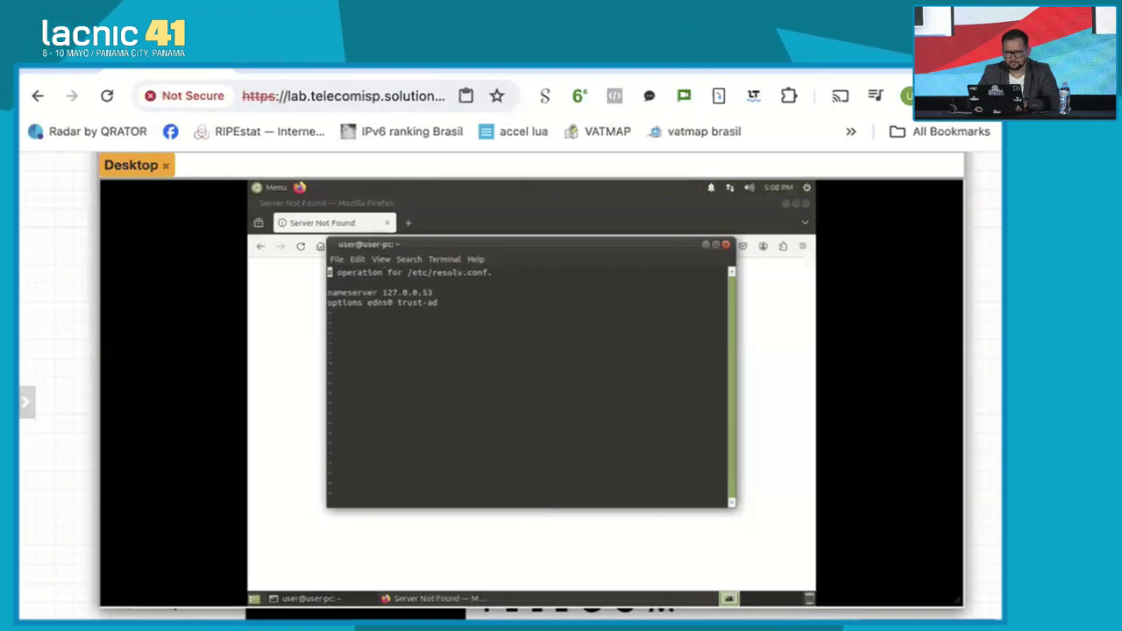
{"action": "key", "text": "d"}
{"action": "key", "text": "d"}
{"action": "key", "text": "d"}
{"action": "key", "text": "d"}
{"action": "key", "text": "d"}
{"action": "key", "text": "d"}
{"action": "key", "text": "d"}
{"action": "key", "text": "d"}
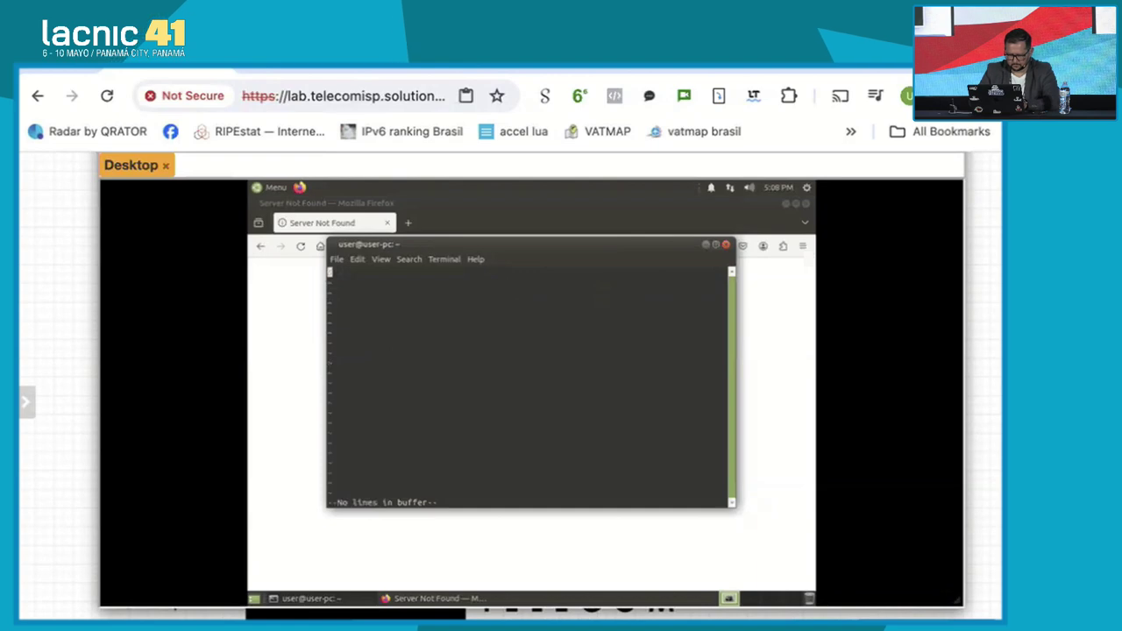
- Enter the line nameserver 2001:4860:4860::8888 in the empty /etc/resolv.conf, then save the file and quit vi
{"action": "type", "text": "inameserver"}
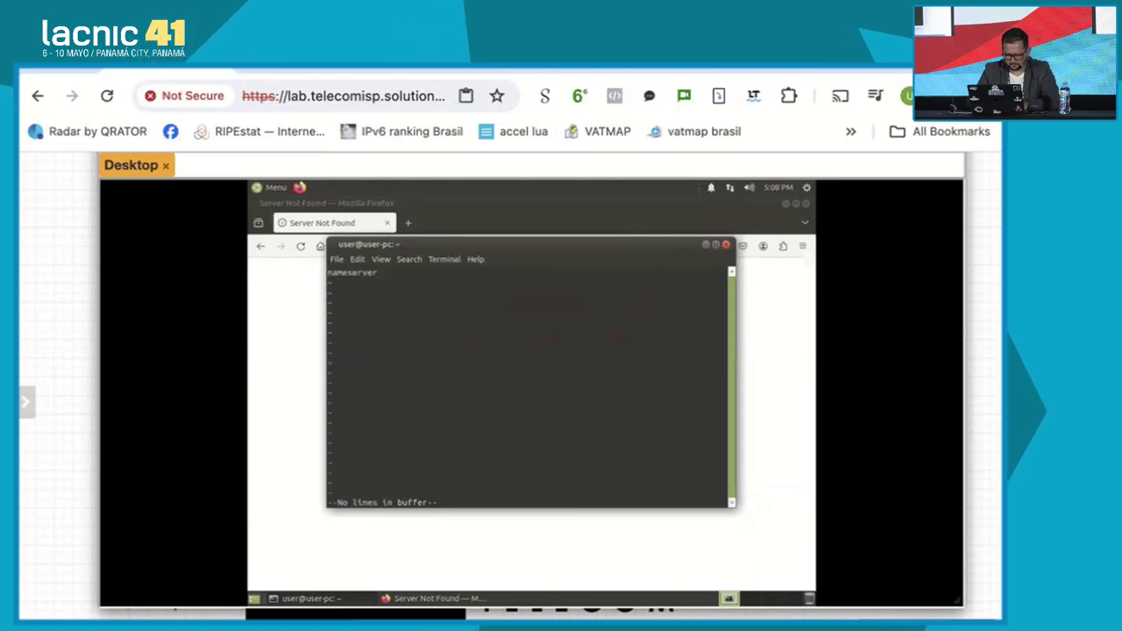
{"action": "type", "text": " 2001:4860:48"}
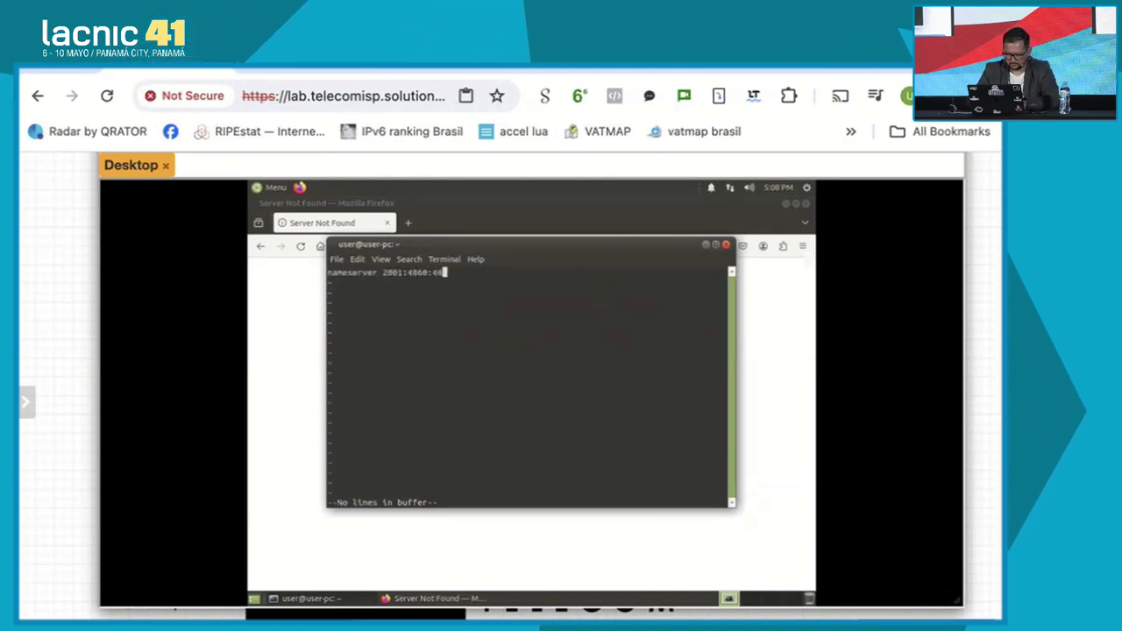
{"action": "type", "text": "60::888"}
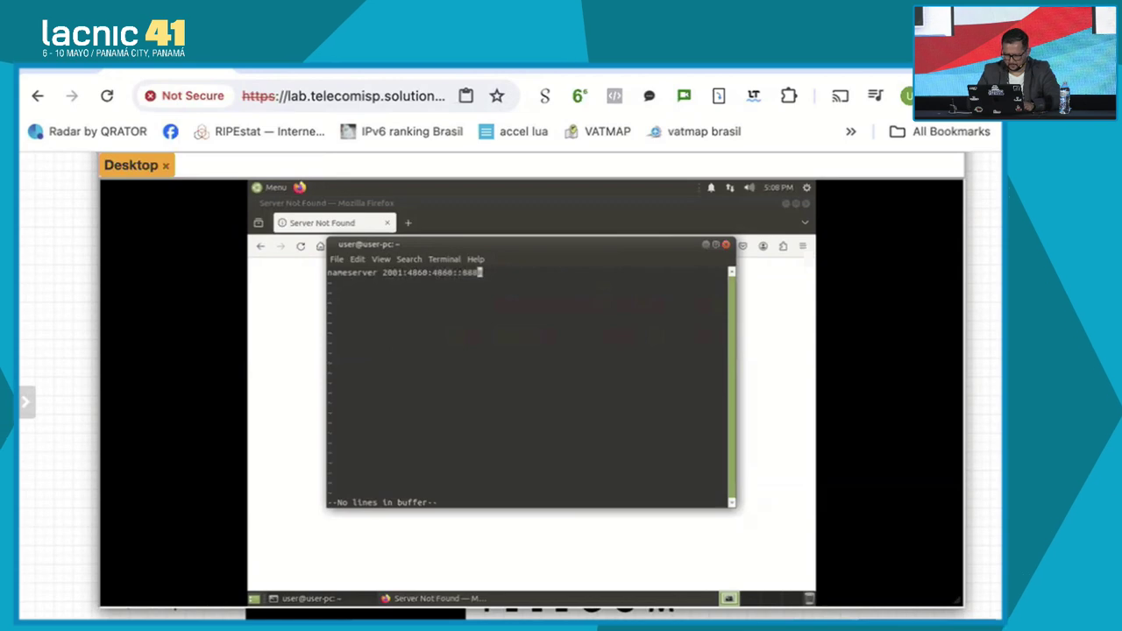
{"action": "type", "text": "8"}
{"action": "key", "text": "Escape"}
{"action": "type", "text": ":wq"}
{"action": "key", "text": "Return"}
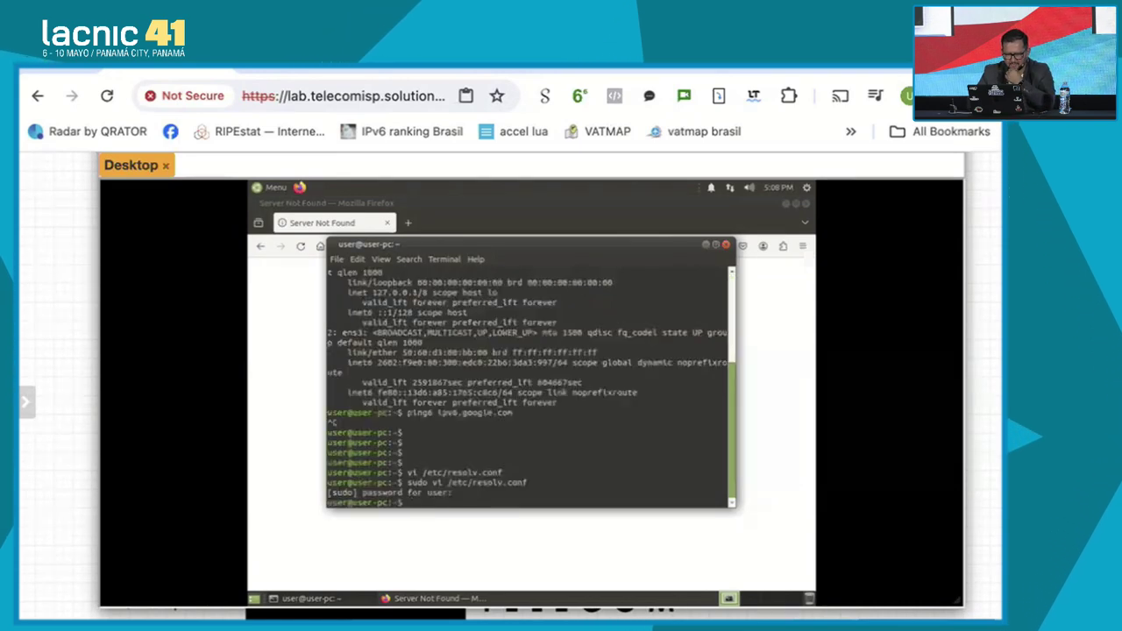
- Run ping6 ipv6.google.com again from the terminal and stop it after five replies
{"action": "key", "text": "Up"}
{"action": "key", "text": "Up"}
{"action": "key", "text": "Up"}
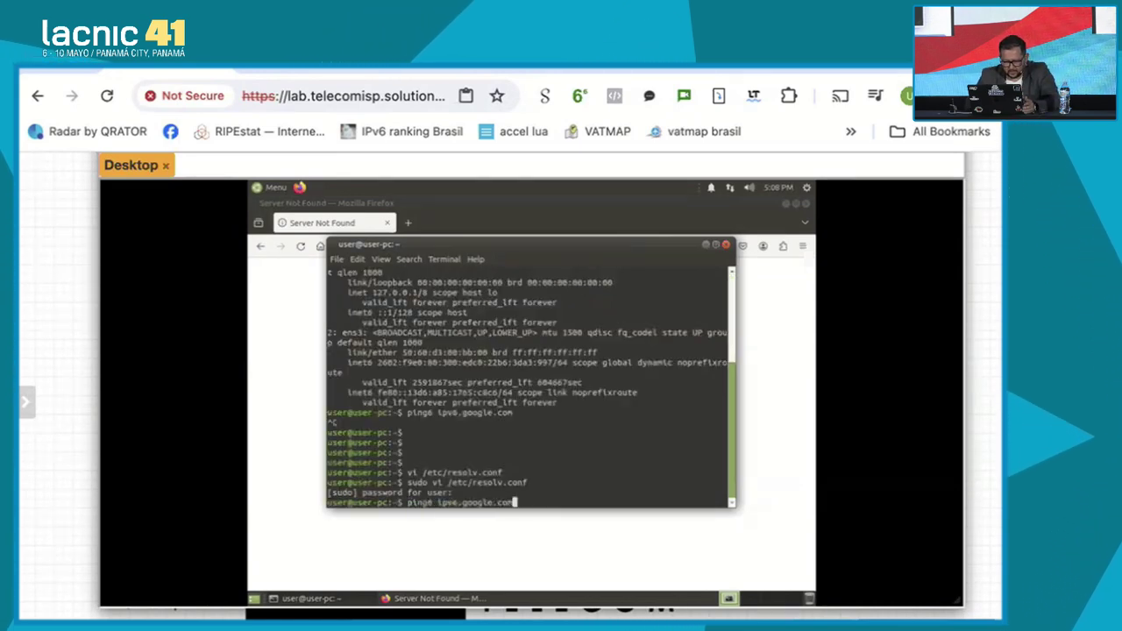
{"action": "key", "text": "Return"}
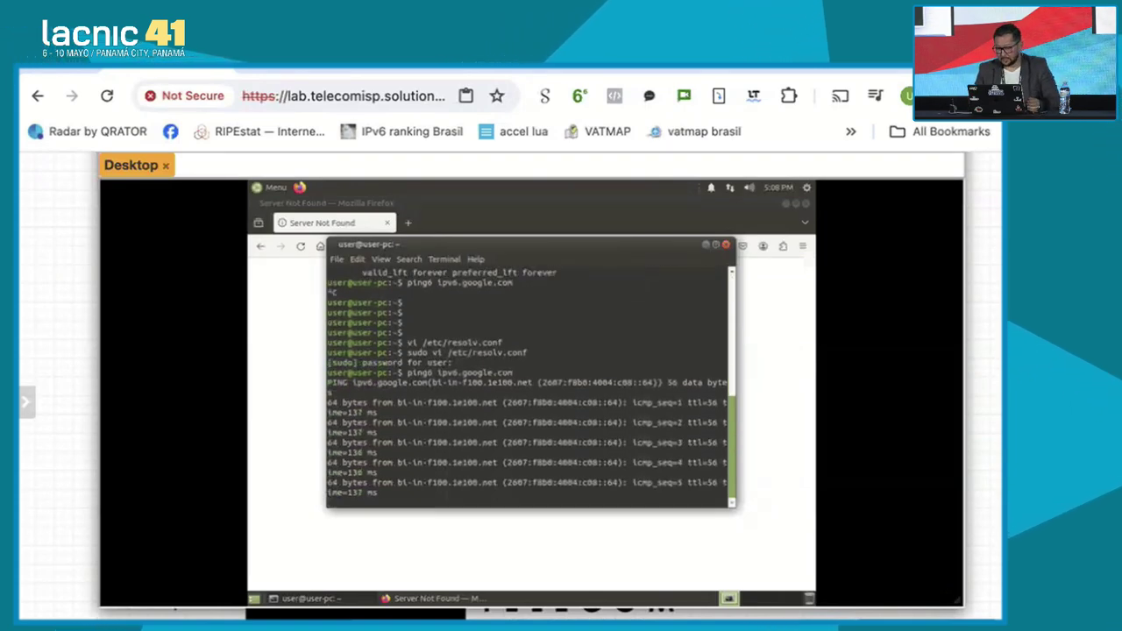
{"action": "key", "text": "ctrl+c"}
- Switch to Firefox and load ipv6.google.com again
{"action": "key", "text": "alt+Tab"}
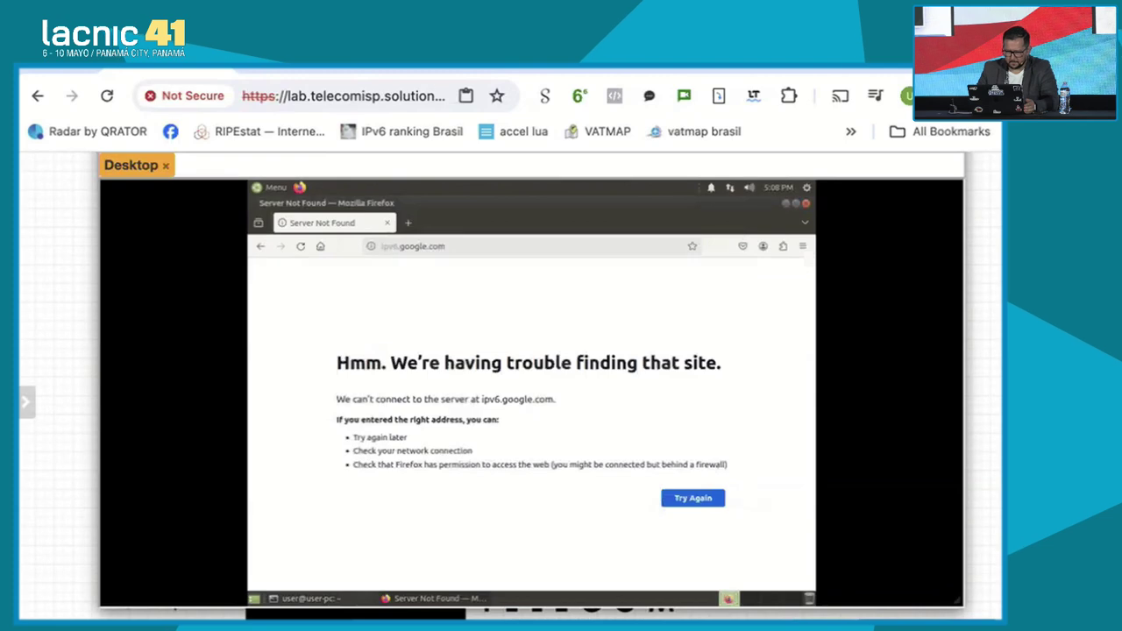
{"action": "key", "text": "ctrl+l"}
{"action": "key", "text": "Return"}
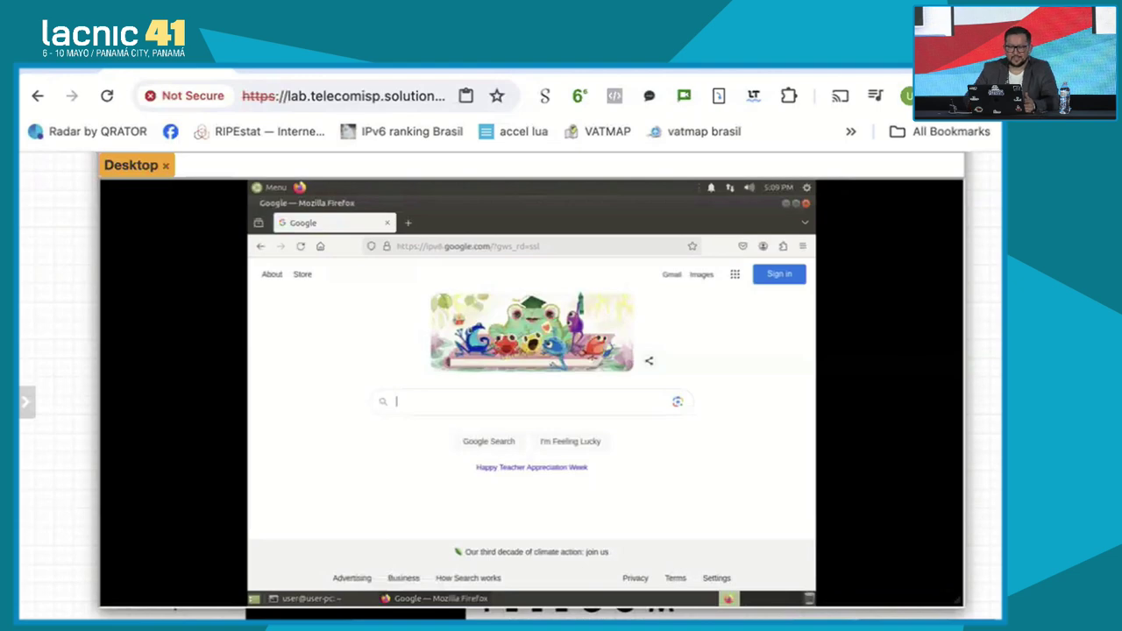
- Try to load ipv4.google.com in Firefox
{"action": "key", "text": "ctrl+l"}
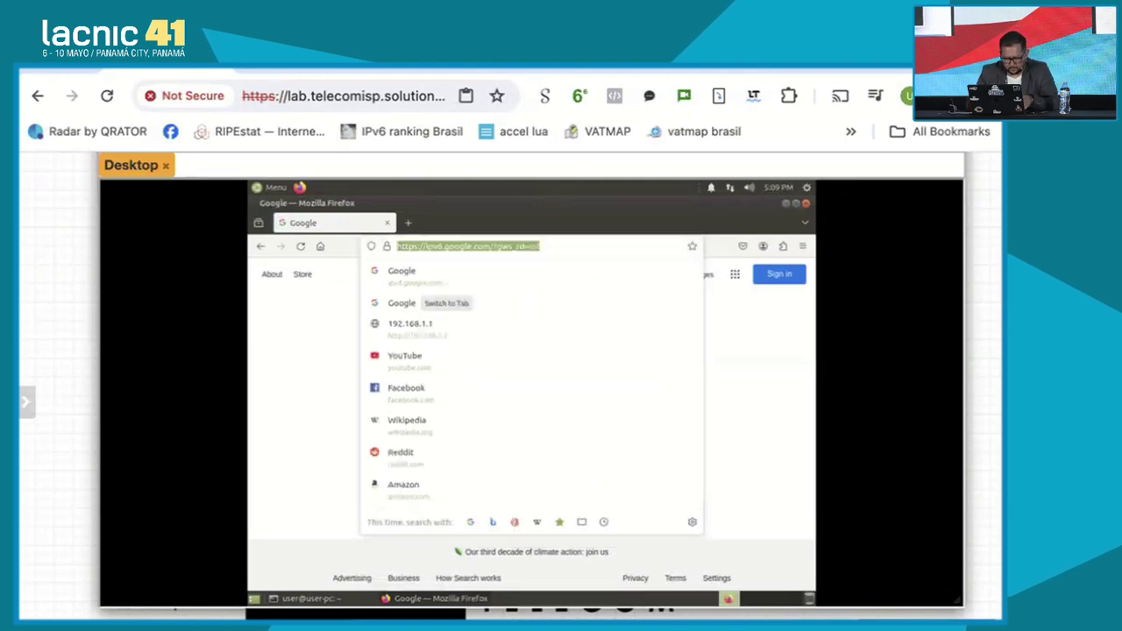
{"action": "type", "text": "ipv4"}
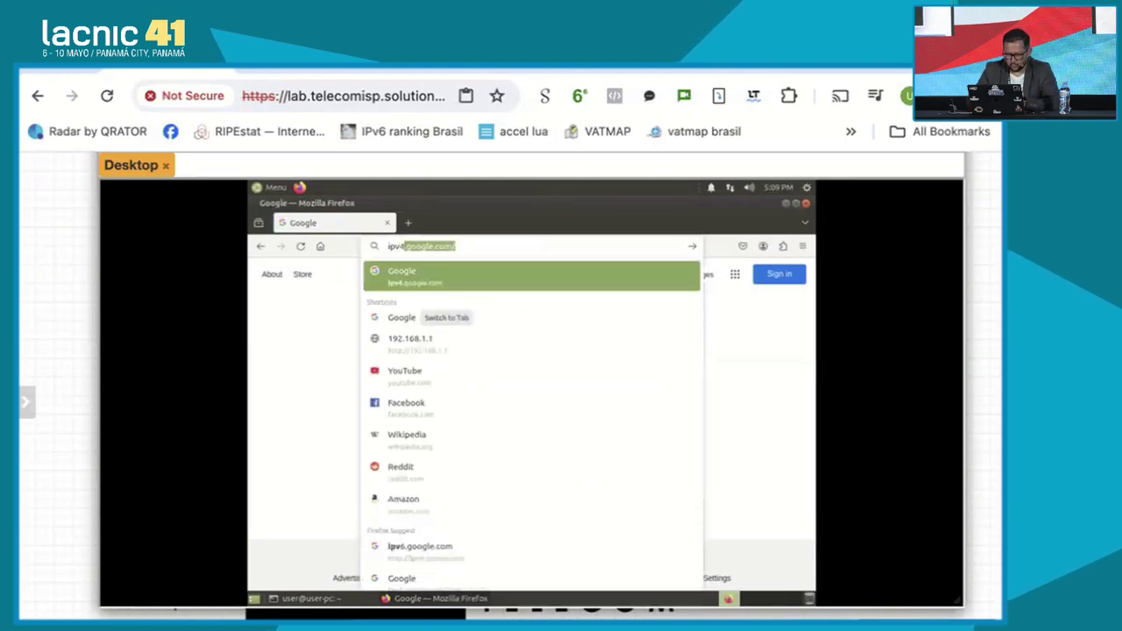
{"action": "type", "text": ".google.com"}
{"action": "key", "text": "Return"}
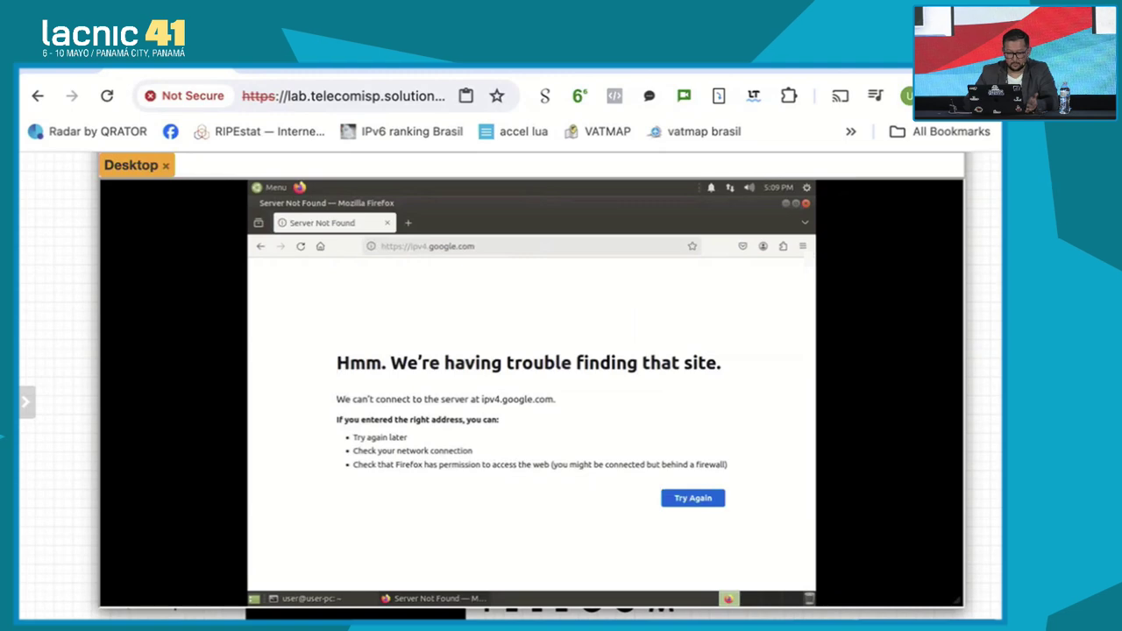
- Return to the terminal and query ipv4.google.com with dig against the DNS server 2001:4860:4860::8888
{"action": "left_click", "coordinate": [307, 598]}
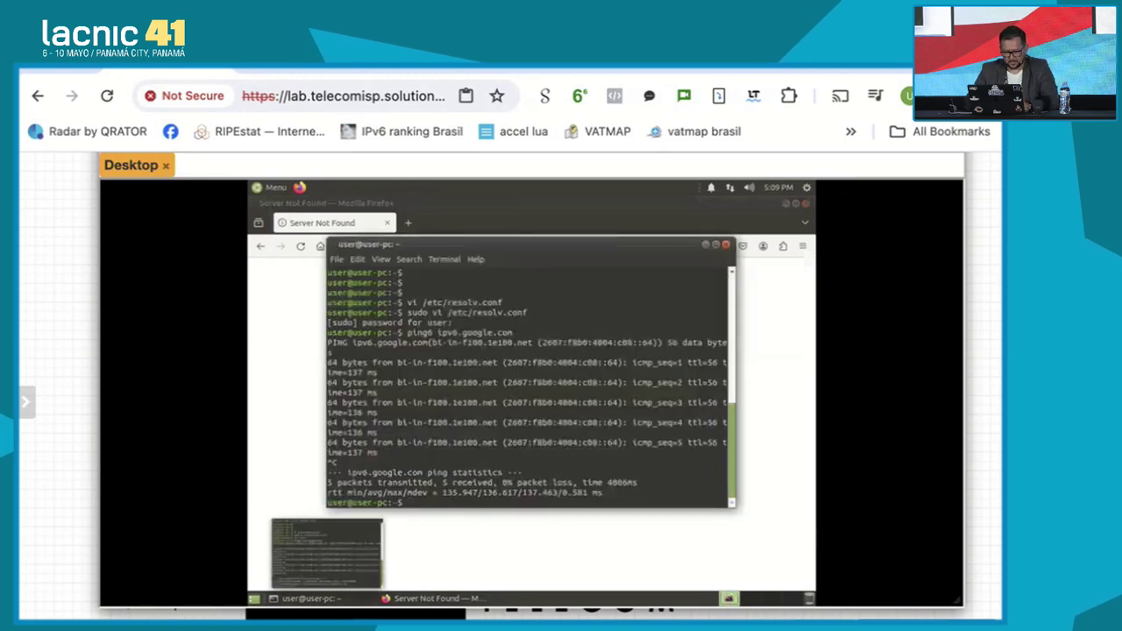
{"action": "type", "text": "dig "}
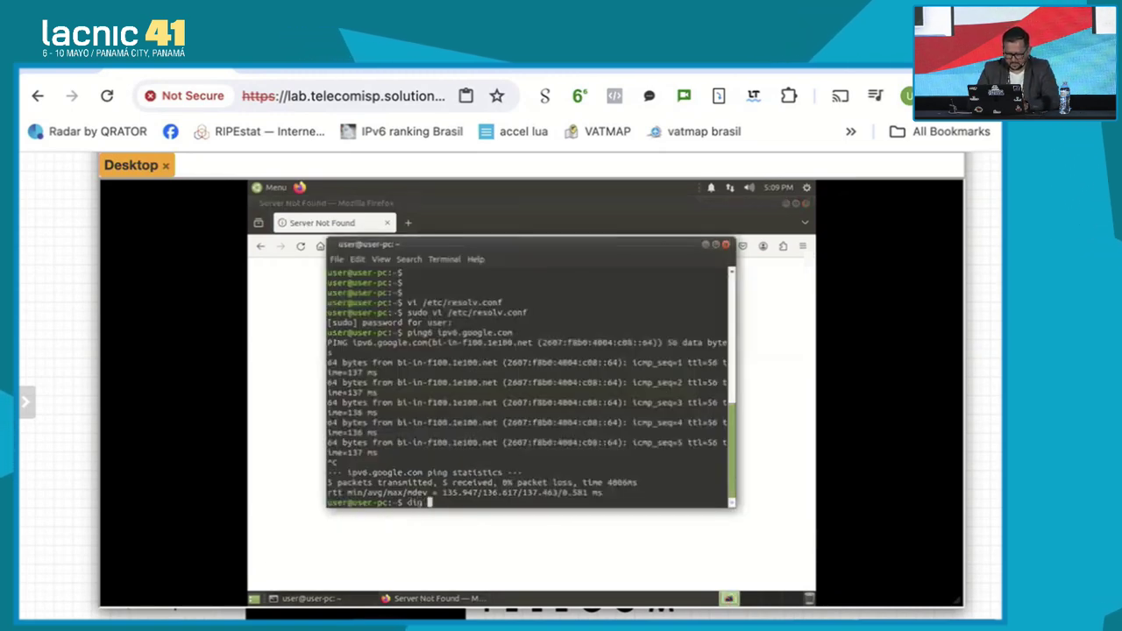
{"action": "type", "text": "ipv4.google.com @8.8.8.8"}
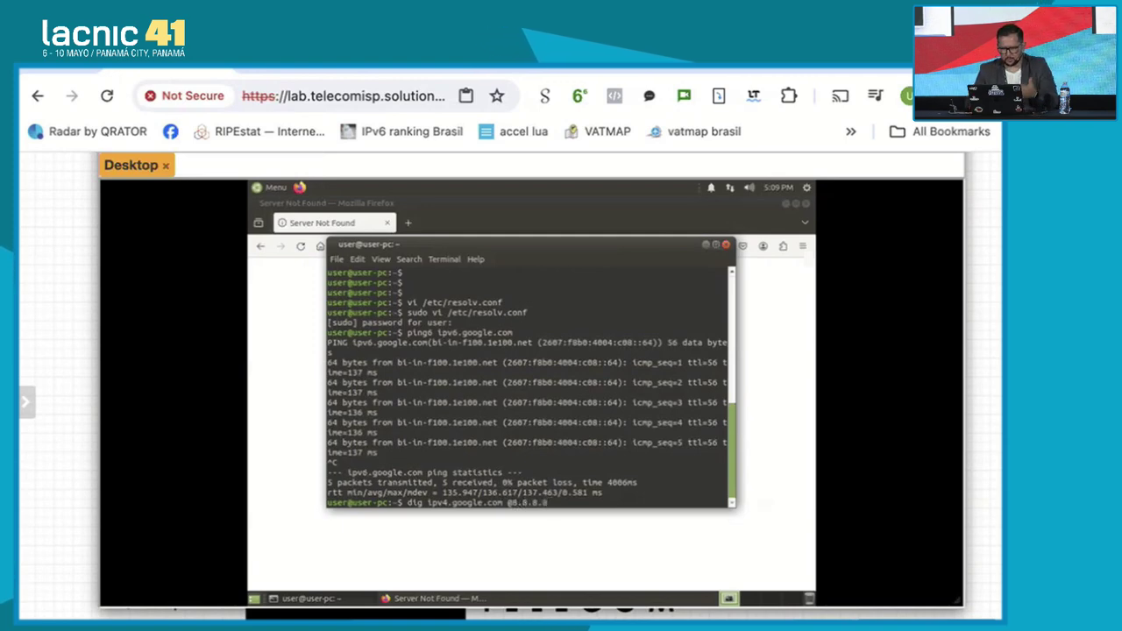
{"action": "key", "text": "BackSpace"}
{"action": "key", "text": "BackSpace"}
{"action": "key", "text": "BackSpace"}
{"action": "key", "text": "BackSpace"}
{"action": "key", "text": "BackSpace"}
{"action": "key", "text": "BackSpace"}
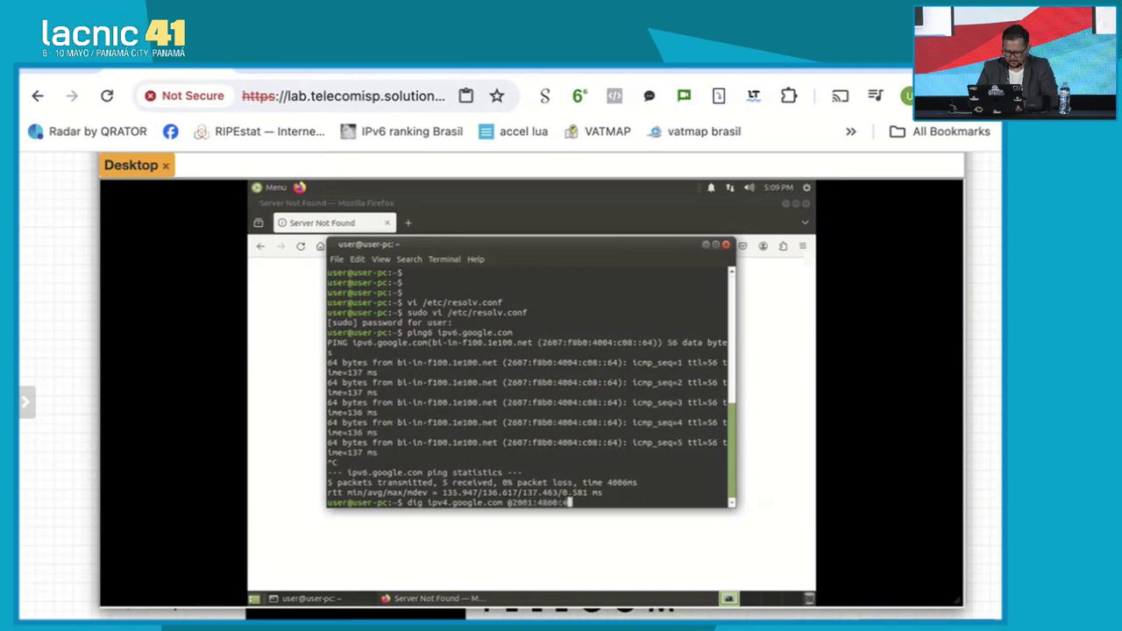
{"action": "type", "text": "@2001:4860:4860::8888"}
{"action": "key", "text": "Return"}
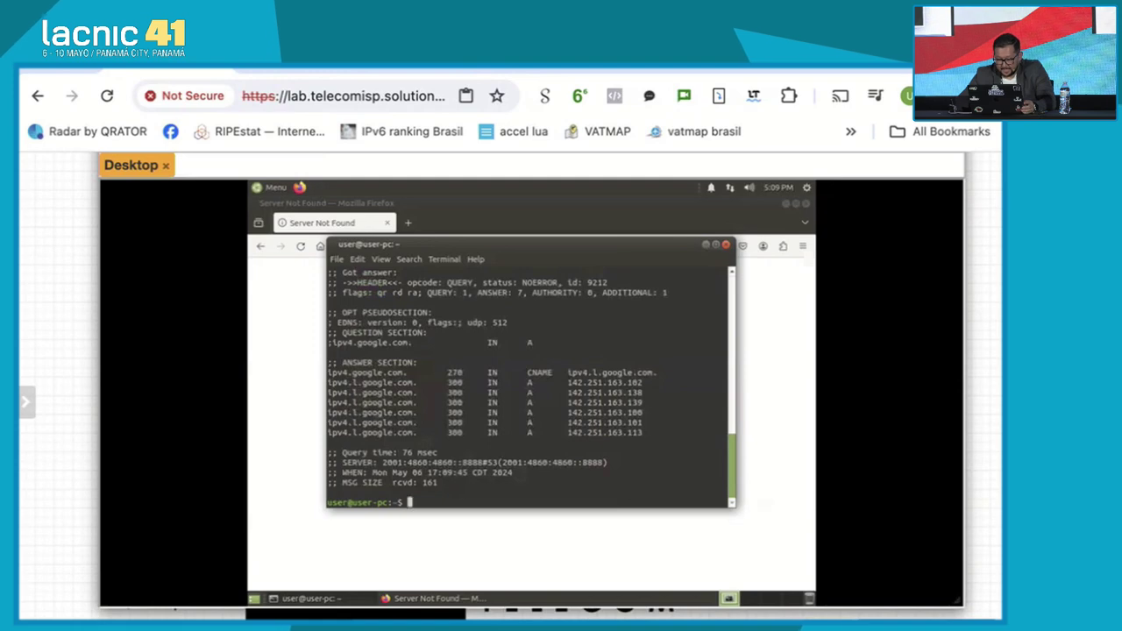
- Examine the answer section of the dig output, highlighting the A record addresses, and switch back to Firefox
{"action": "scroll", "coordinate": [531, 386], "scroll_direction": "up", "scroll_amount": 5}
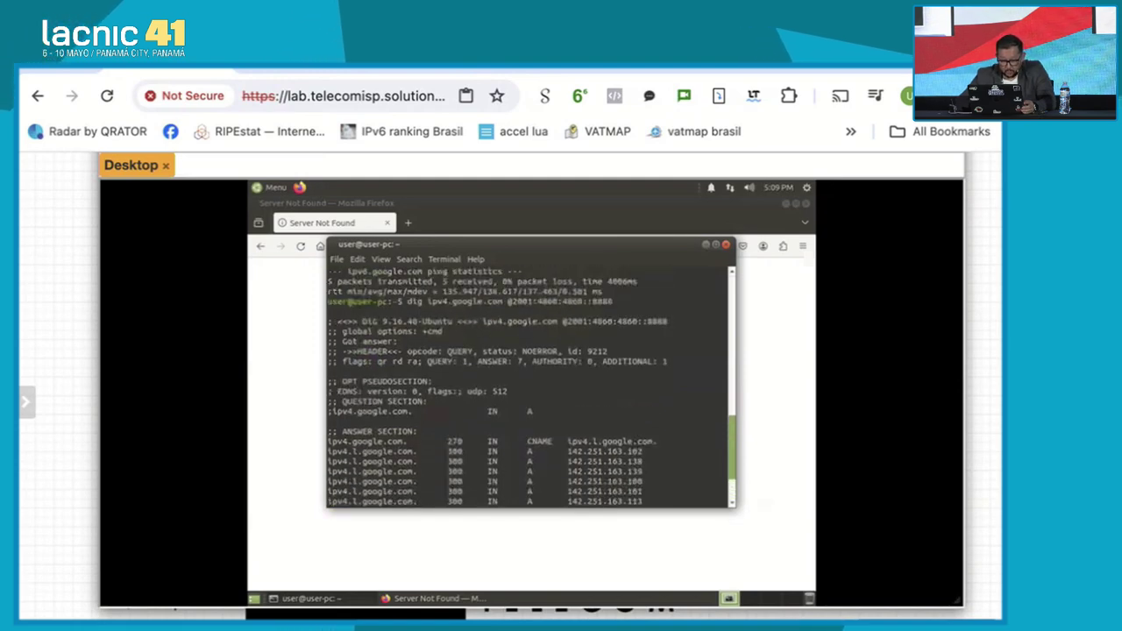
{"action": "scroll", "coordinate": [530, 385], "scroll_direction": "down", "scroll_amount": 5}
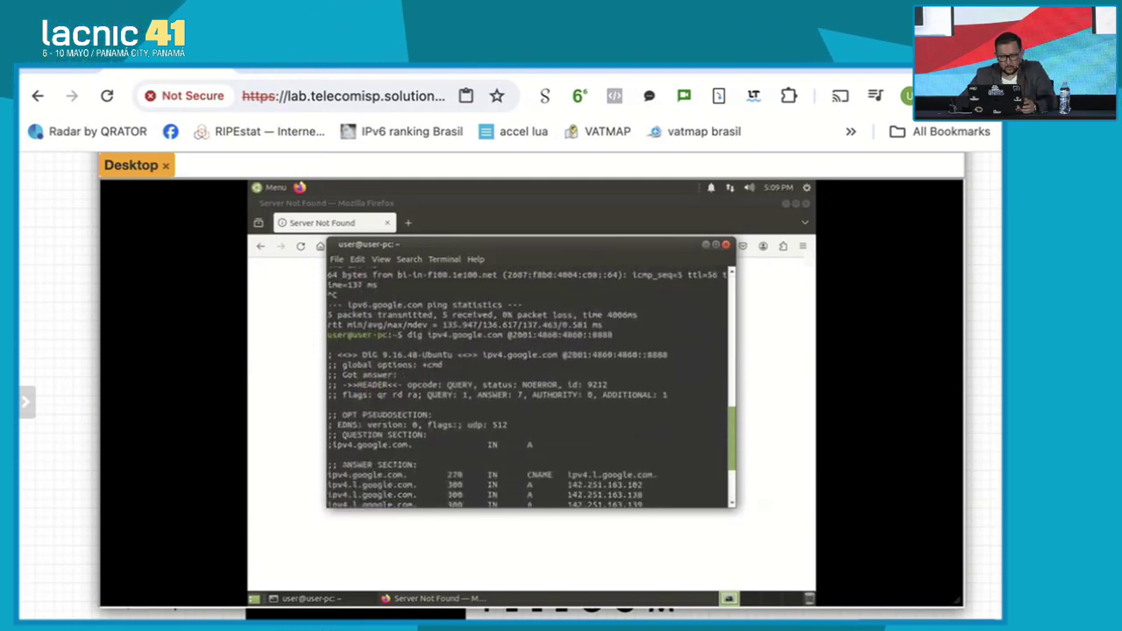
{"action": "scroll", "coordinate": [530, 386], "scroll_direction": "down", "scroll_amount": 5}
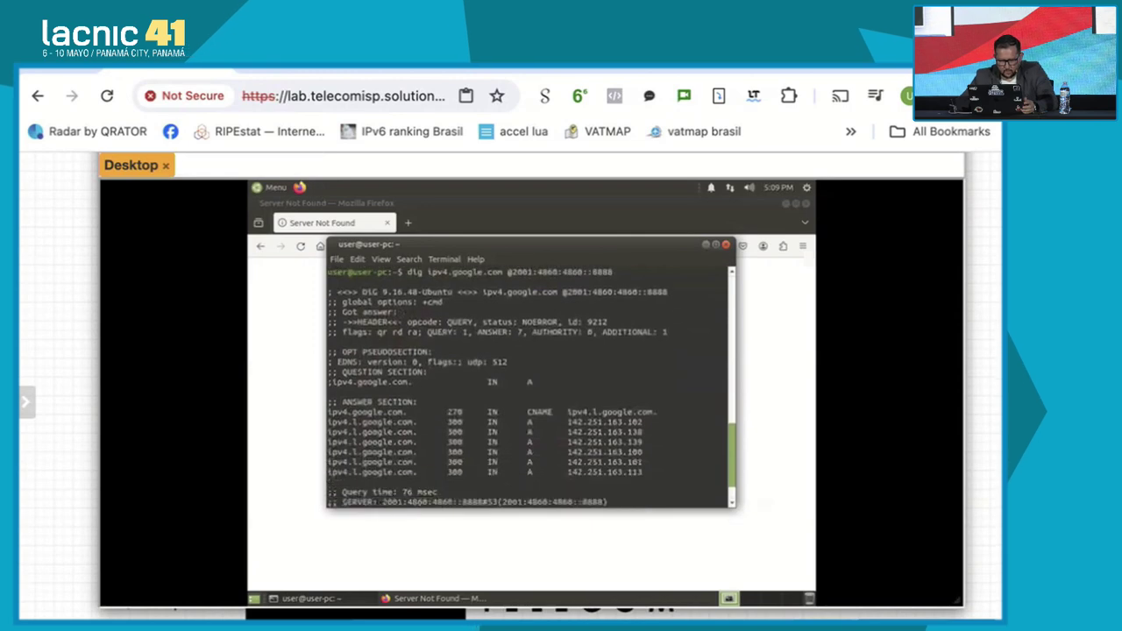
{"action": "left_click_drag", "start_coordinate": [692, 439], "coordinate": [330, 368]}
{"action": "left_click", "coordinate": [330, 351]}
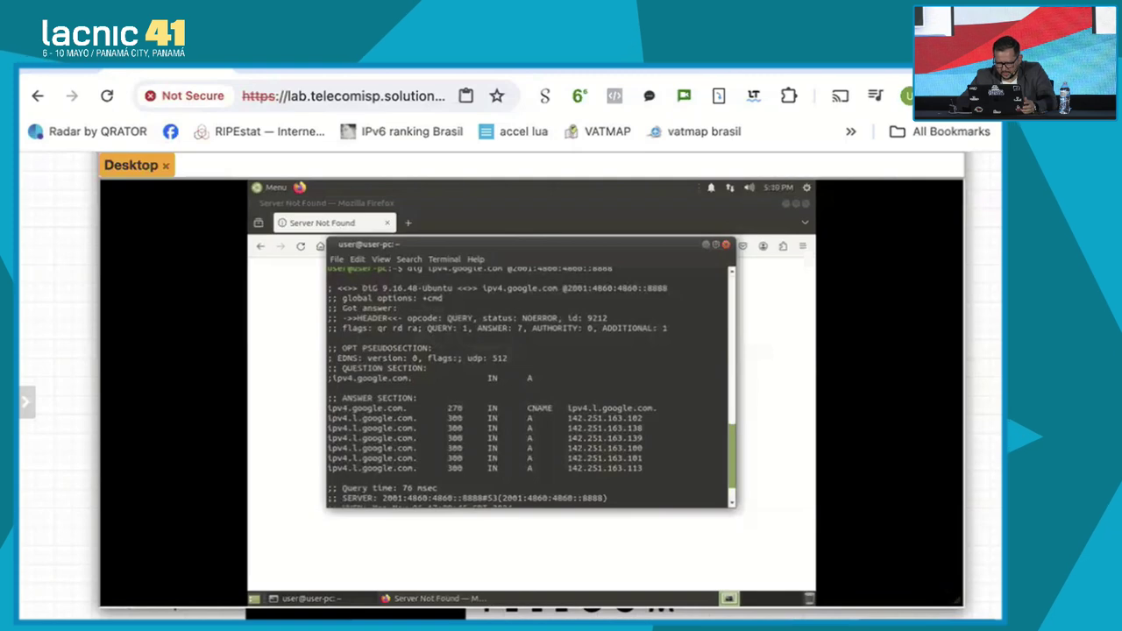
{"action": "left_click_drag", "start_coordinate": [567, 418], "coordinate": [729, 473]}
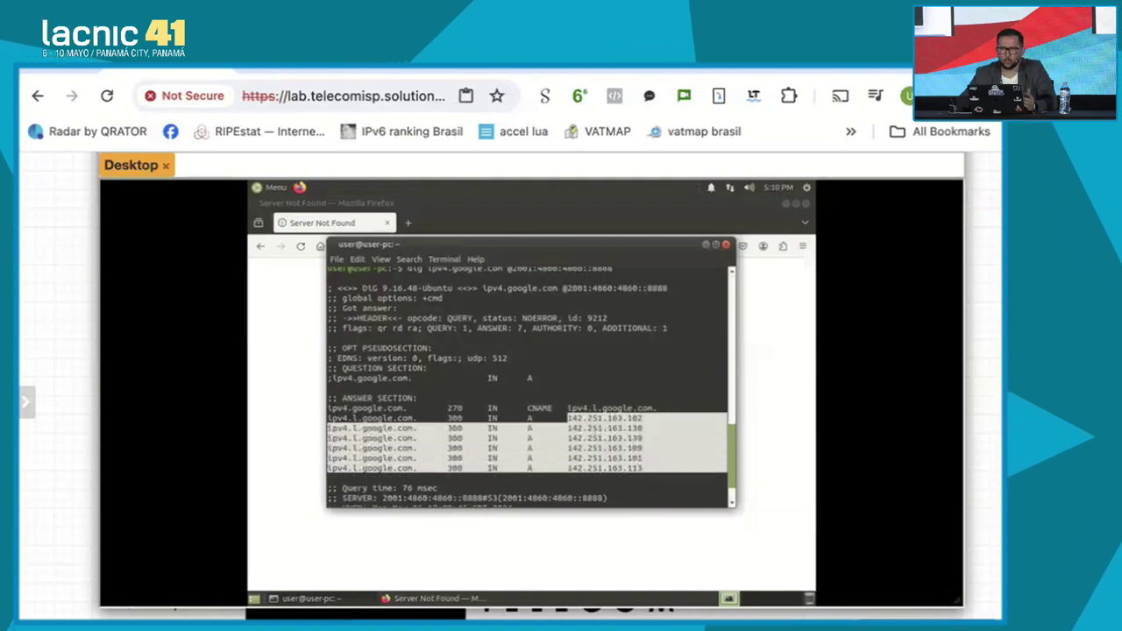
{"action": "left_click", "coordinate": [666, 474]}
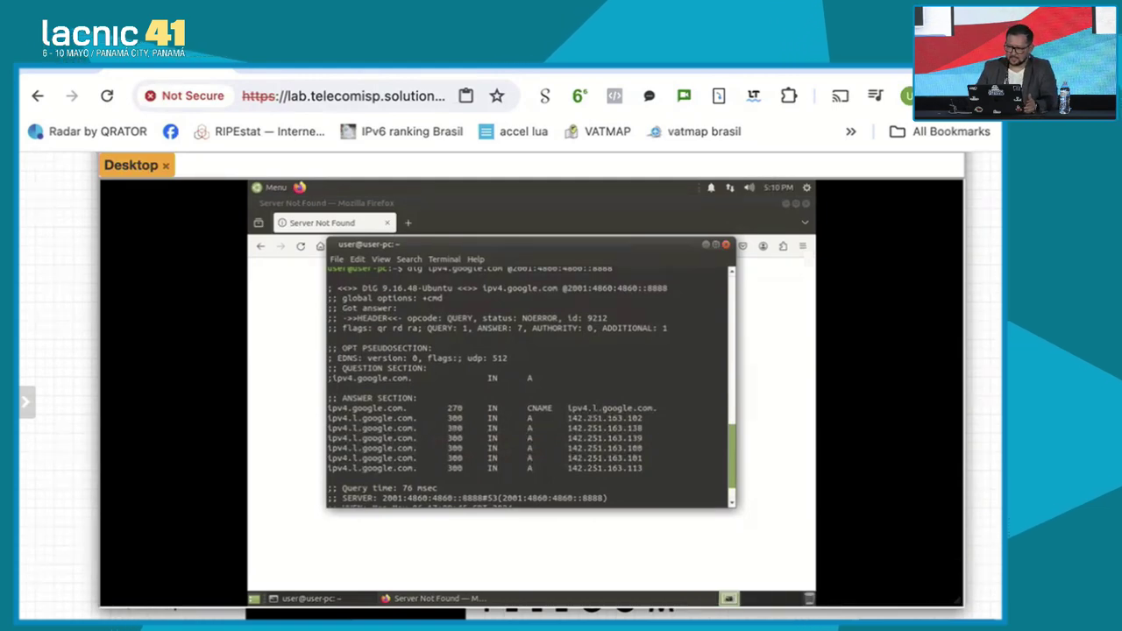
{"action": "key", "text": "alt+Tab"}
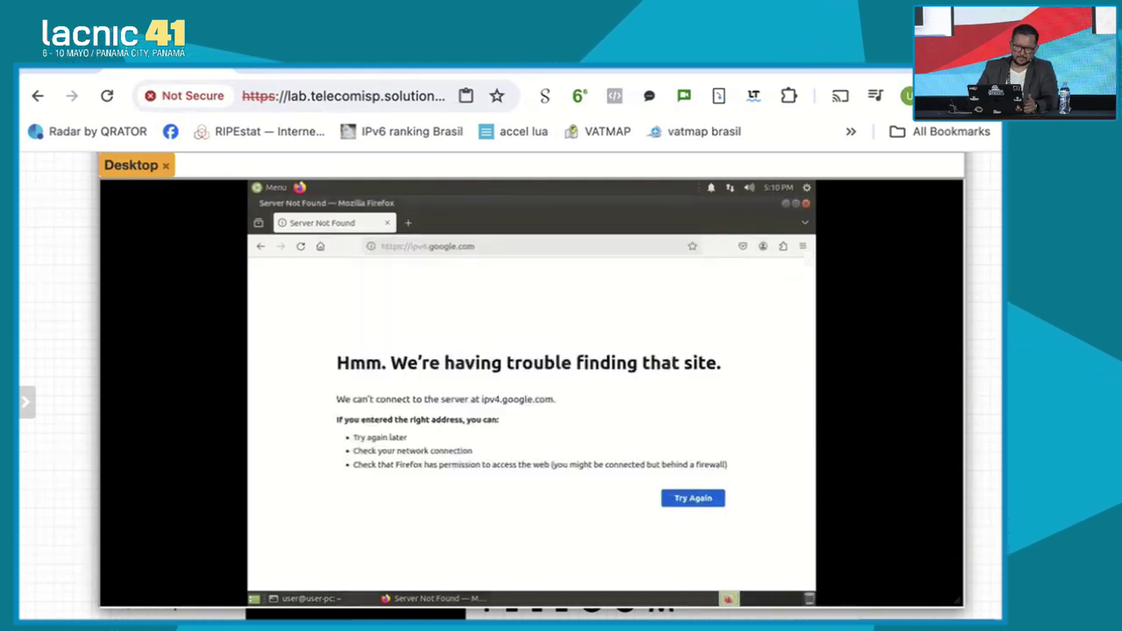